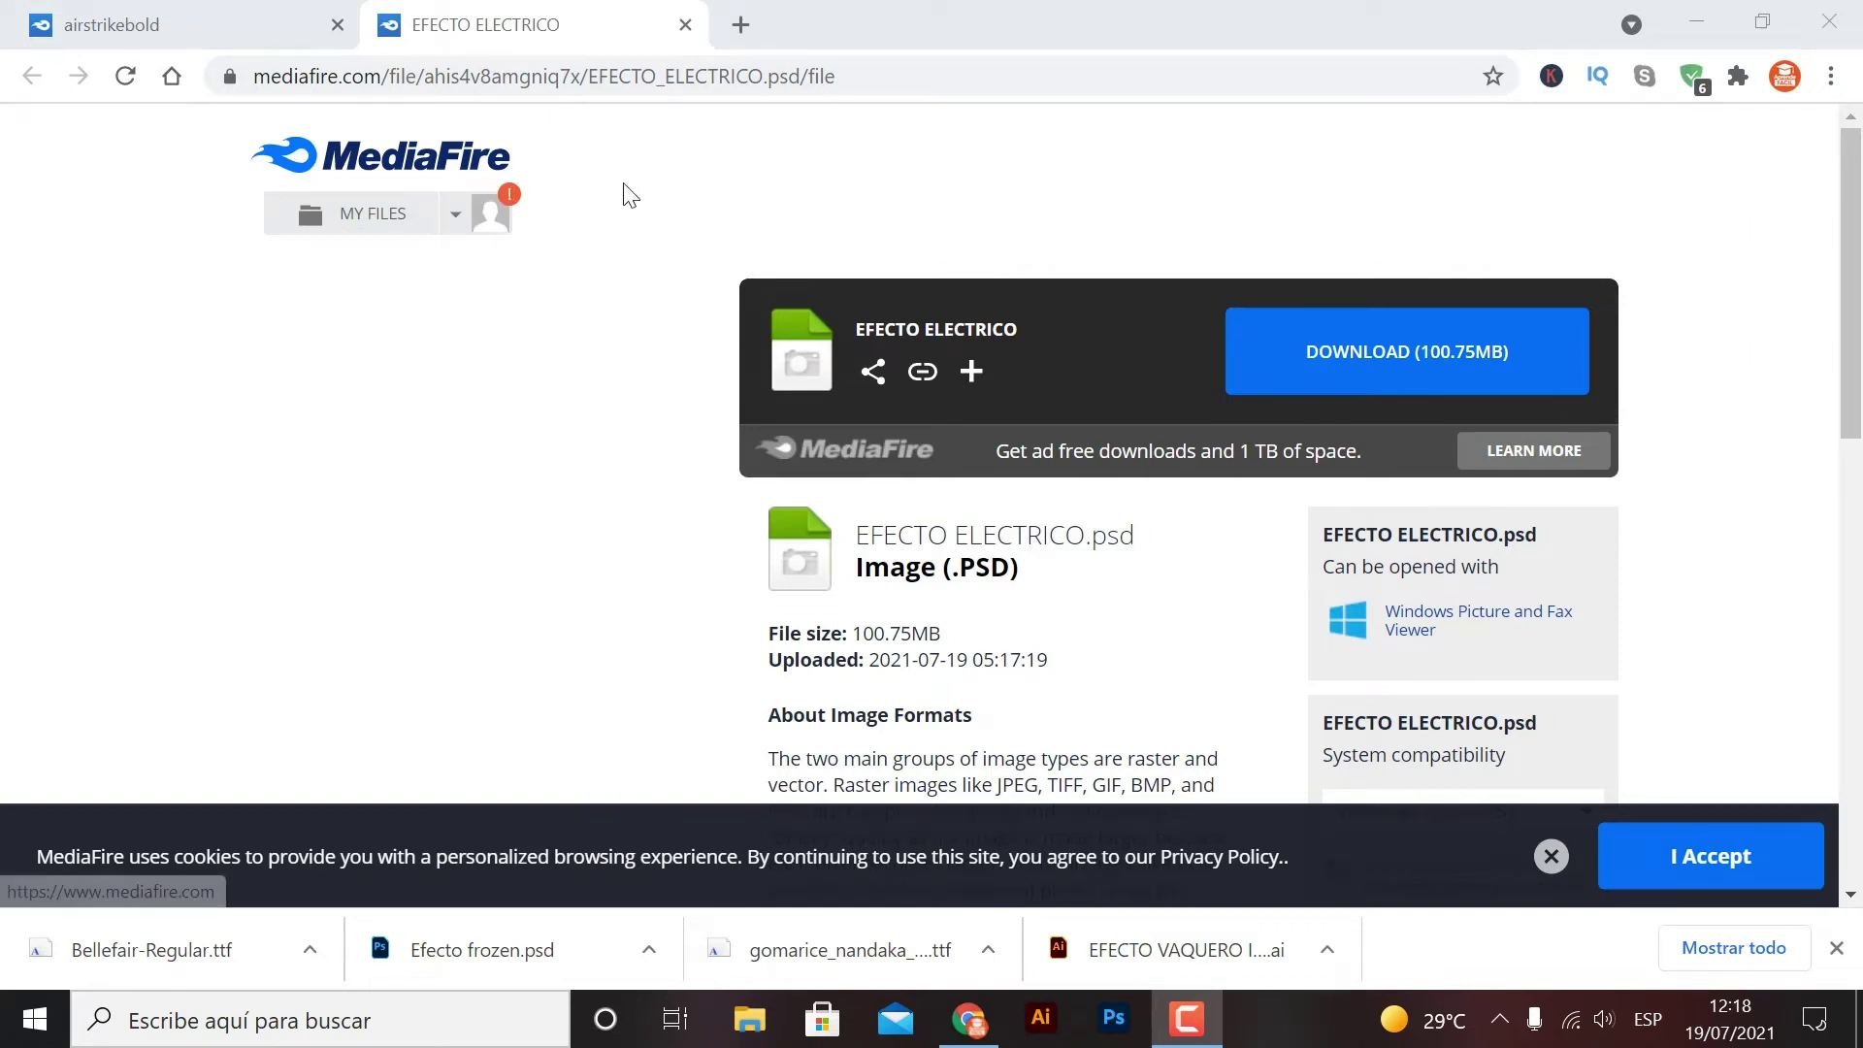
- Download the EFECTO ELECTRICO.psd template from MediaFire to the Escritorio desktop
click(197, 21)
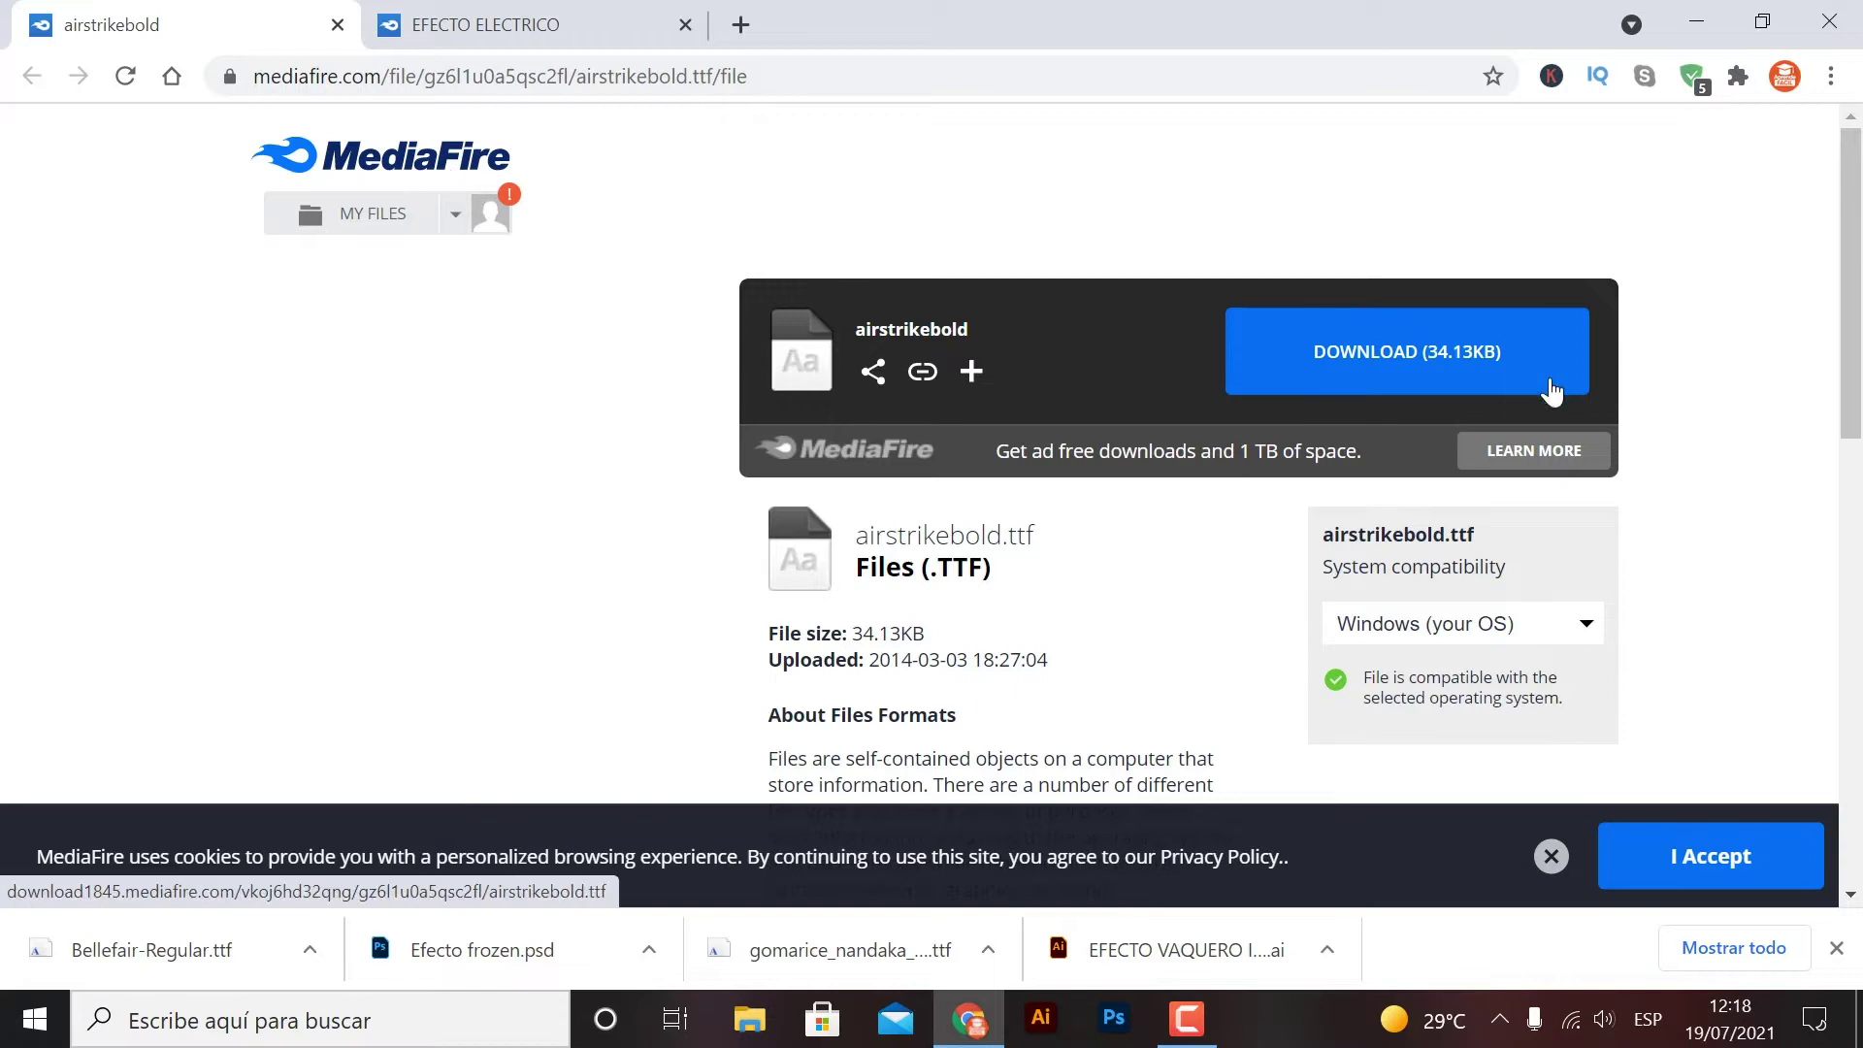
click(563, 34)
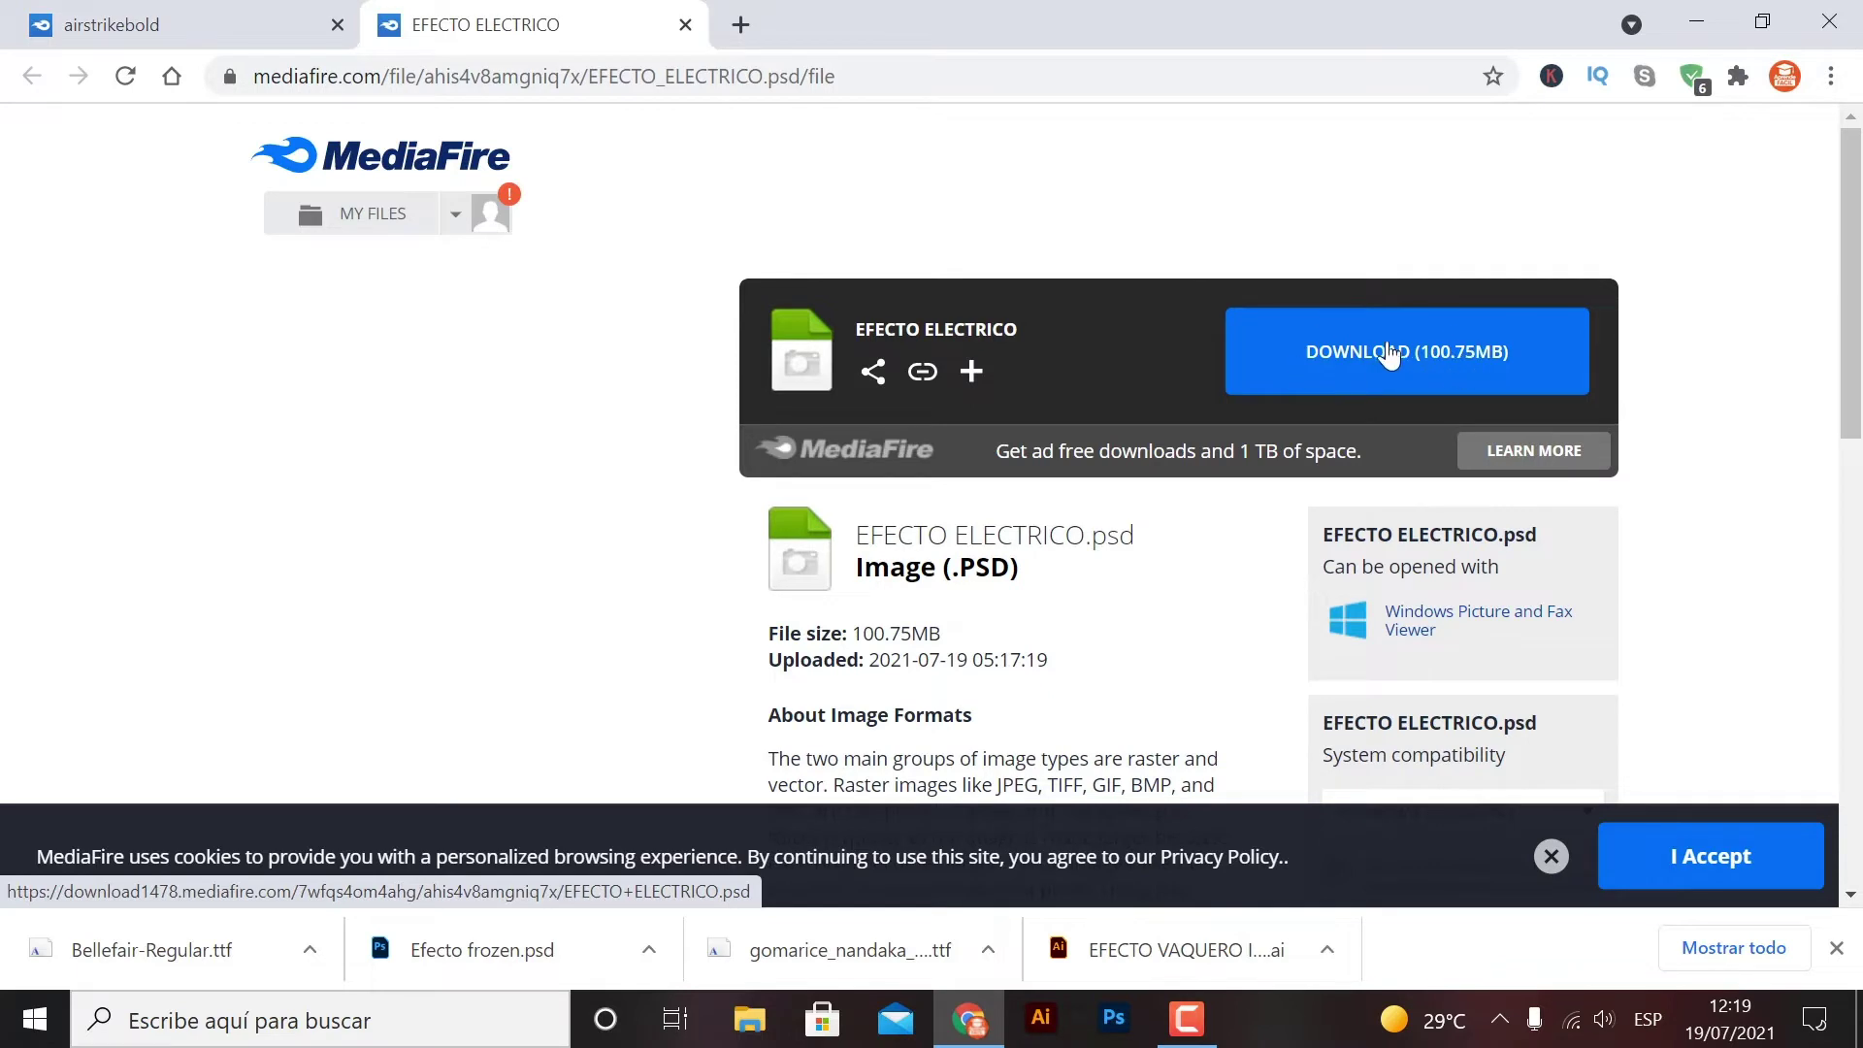
click(1404, 356)
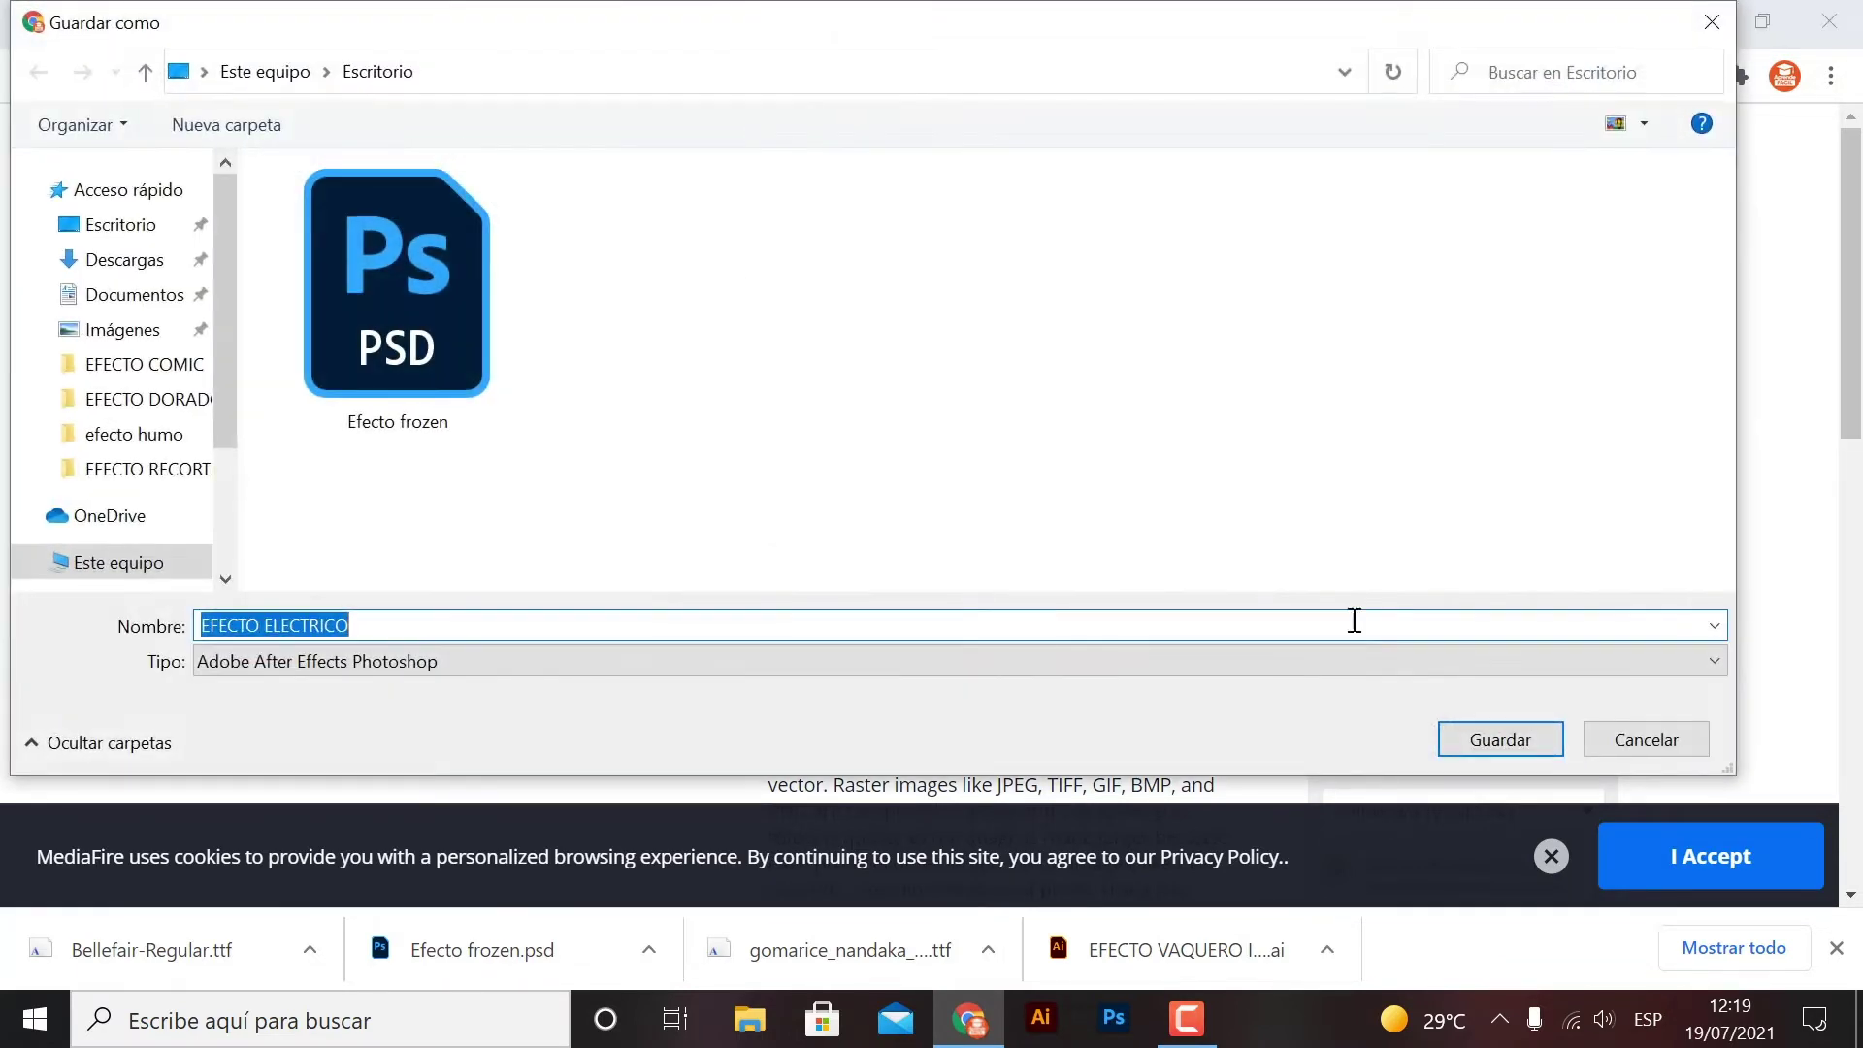
click(129, 231)
click(1502, 757)
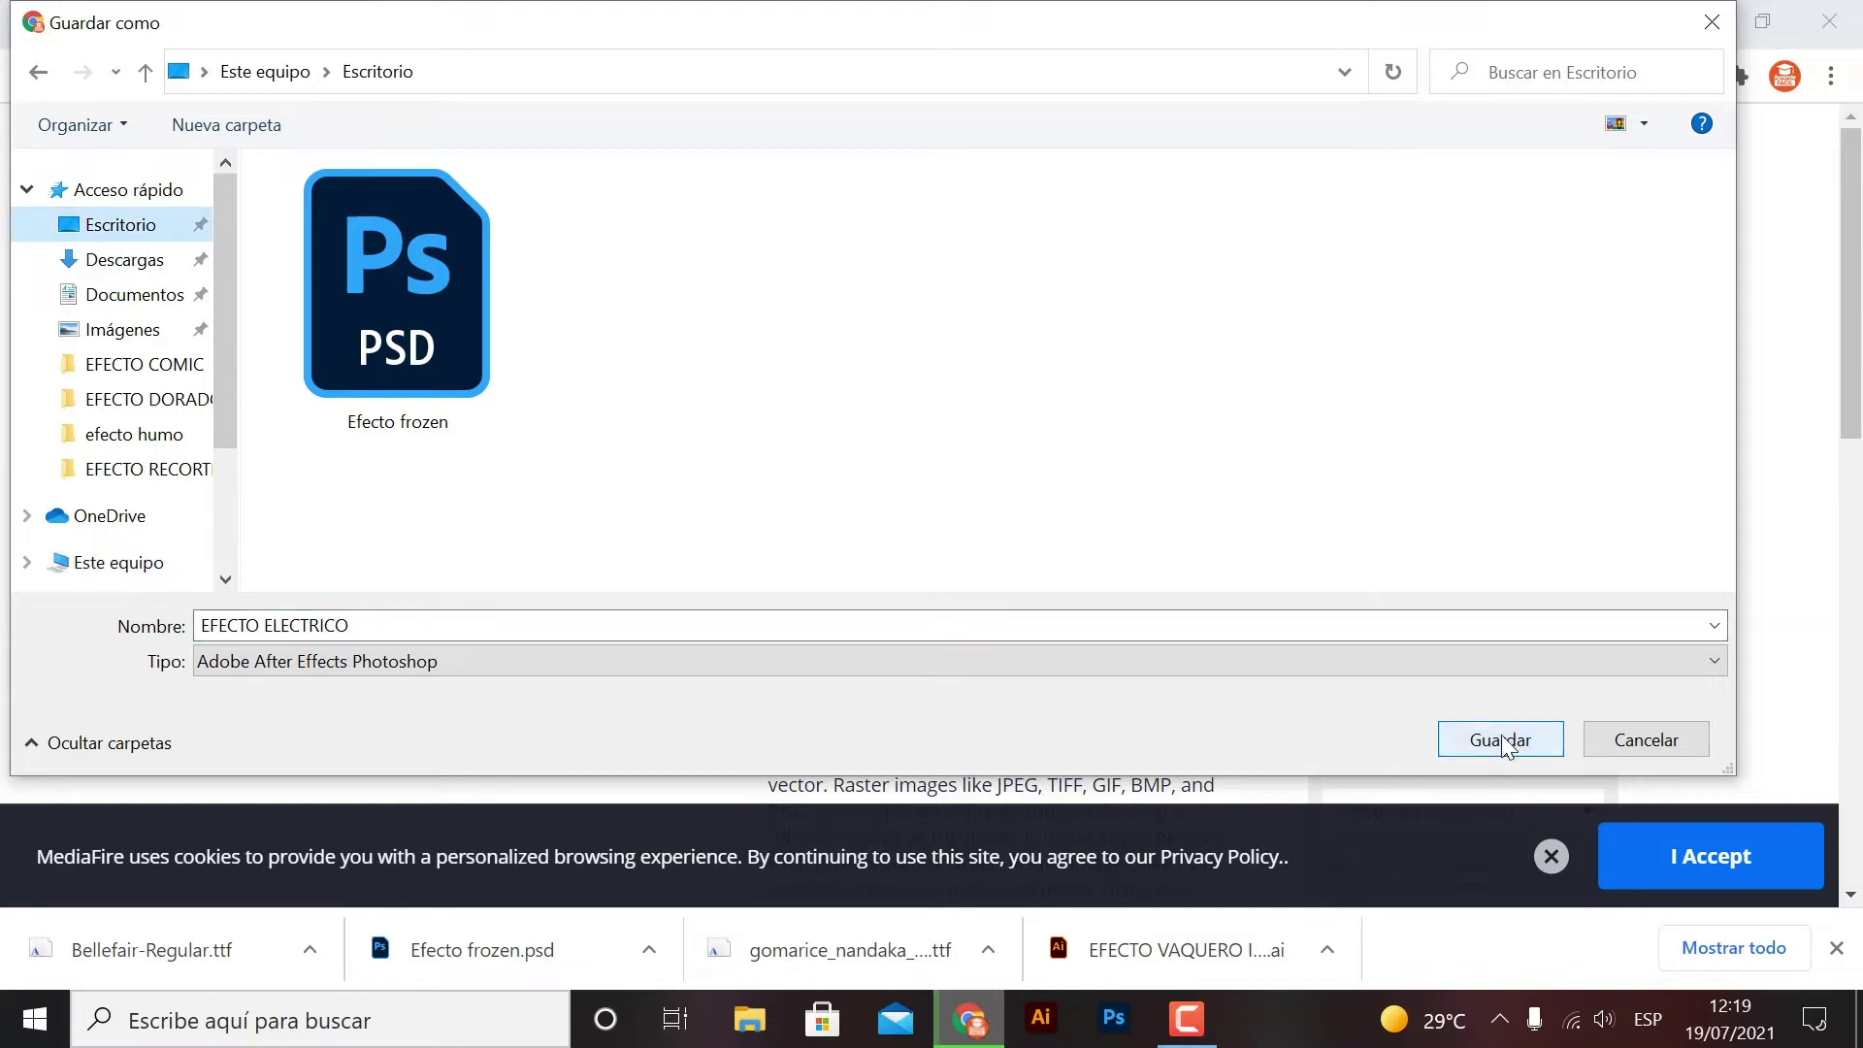
- Download the airstrikebold font, then minimize Chrome and select the two old desktop files
click(185, 19)
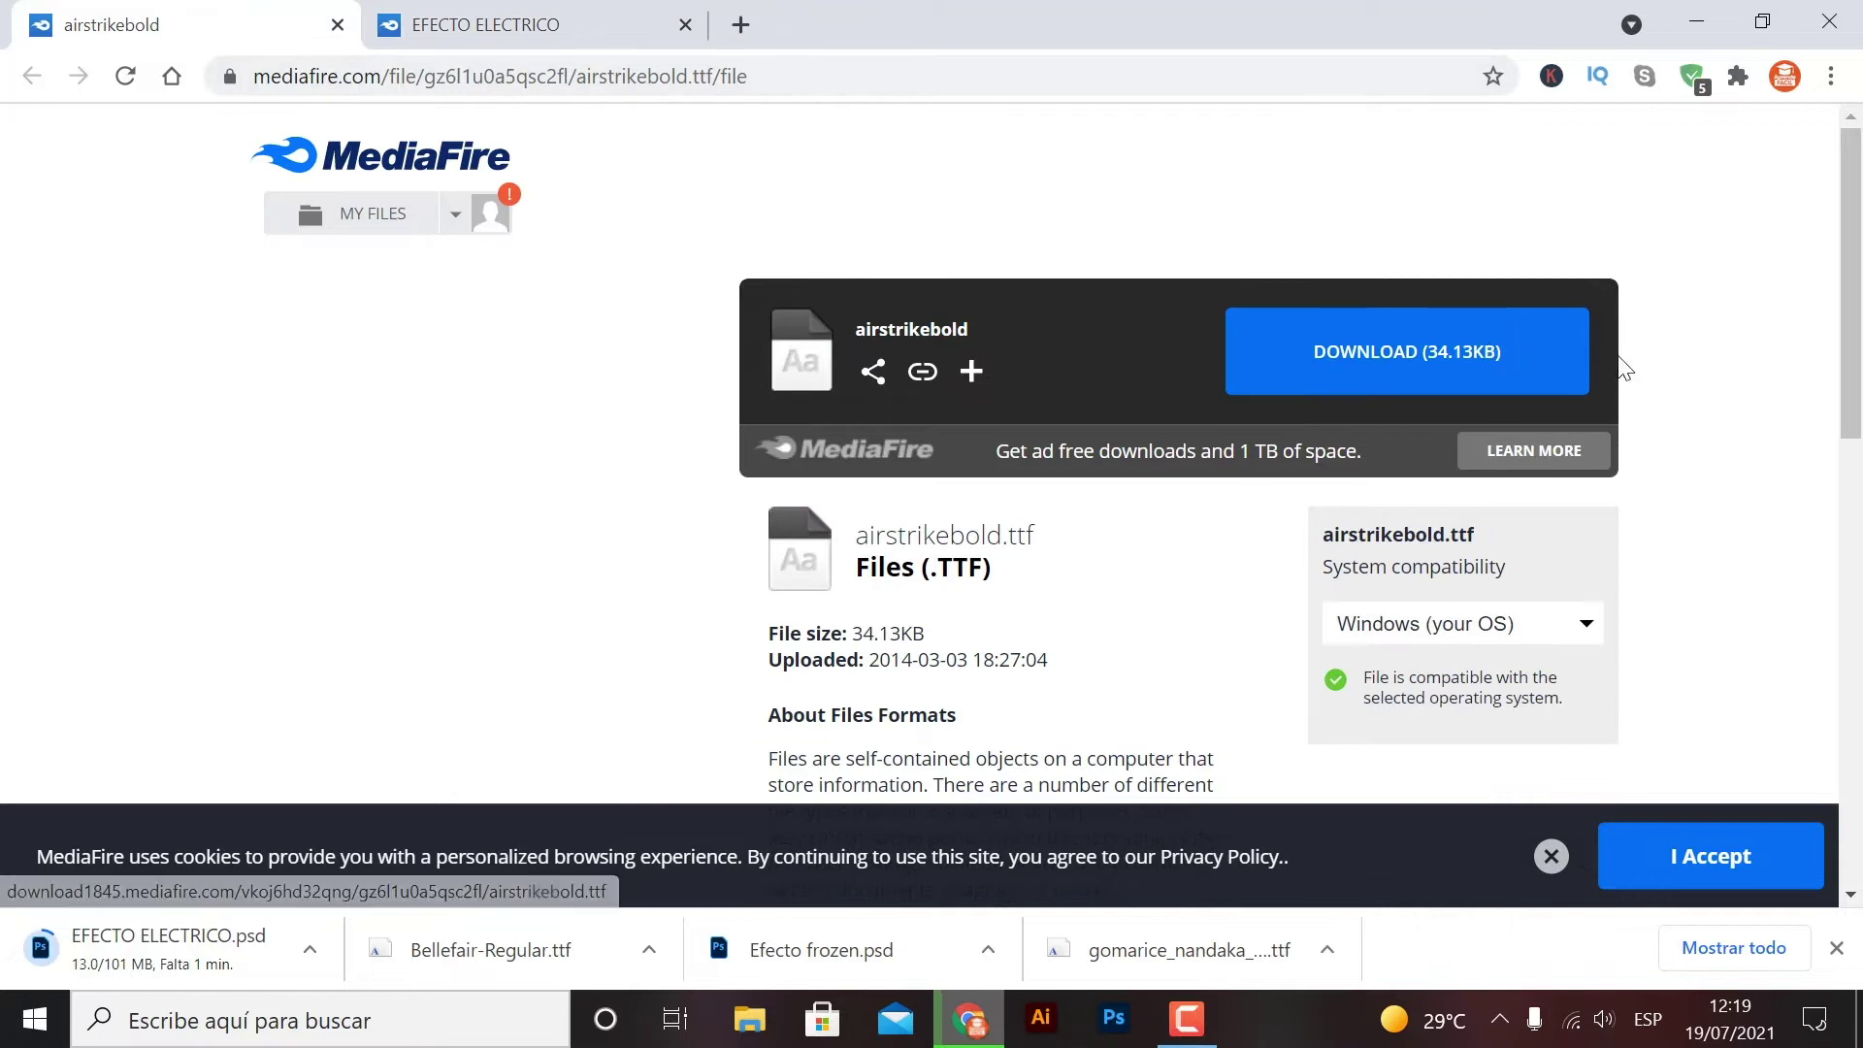
click(1358, 361)
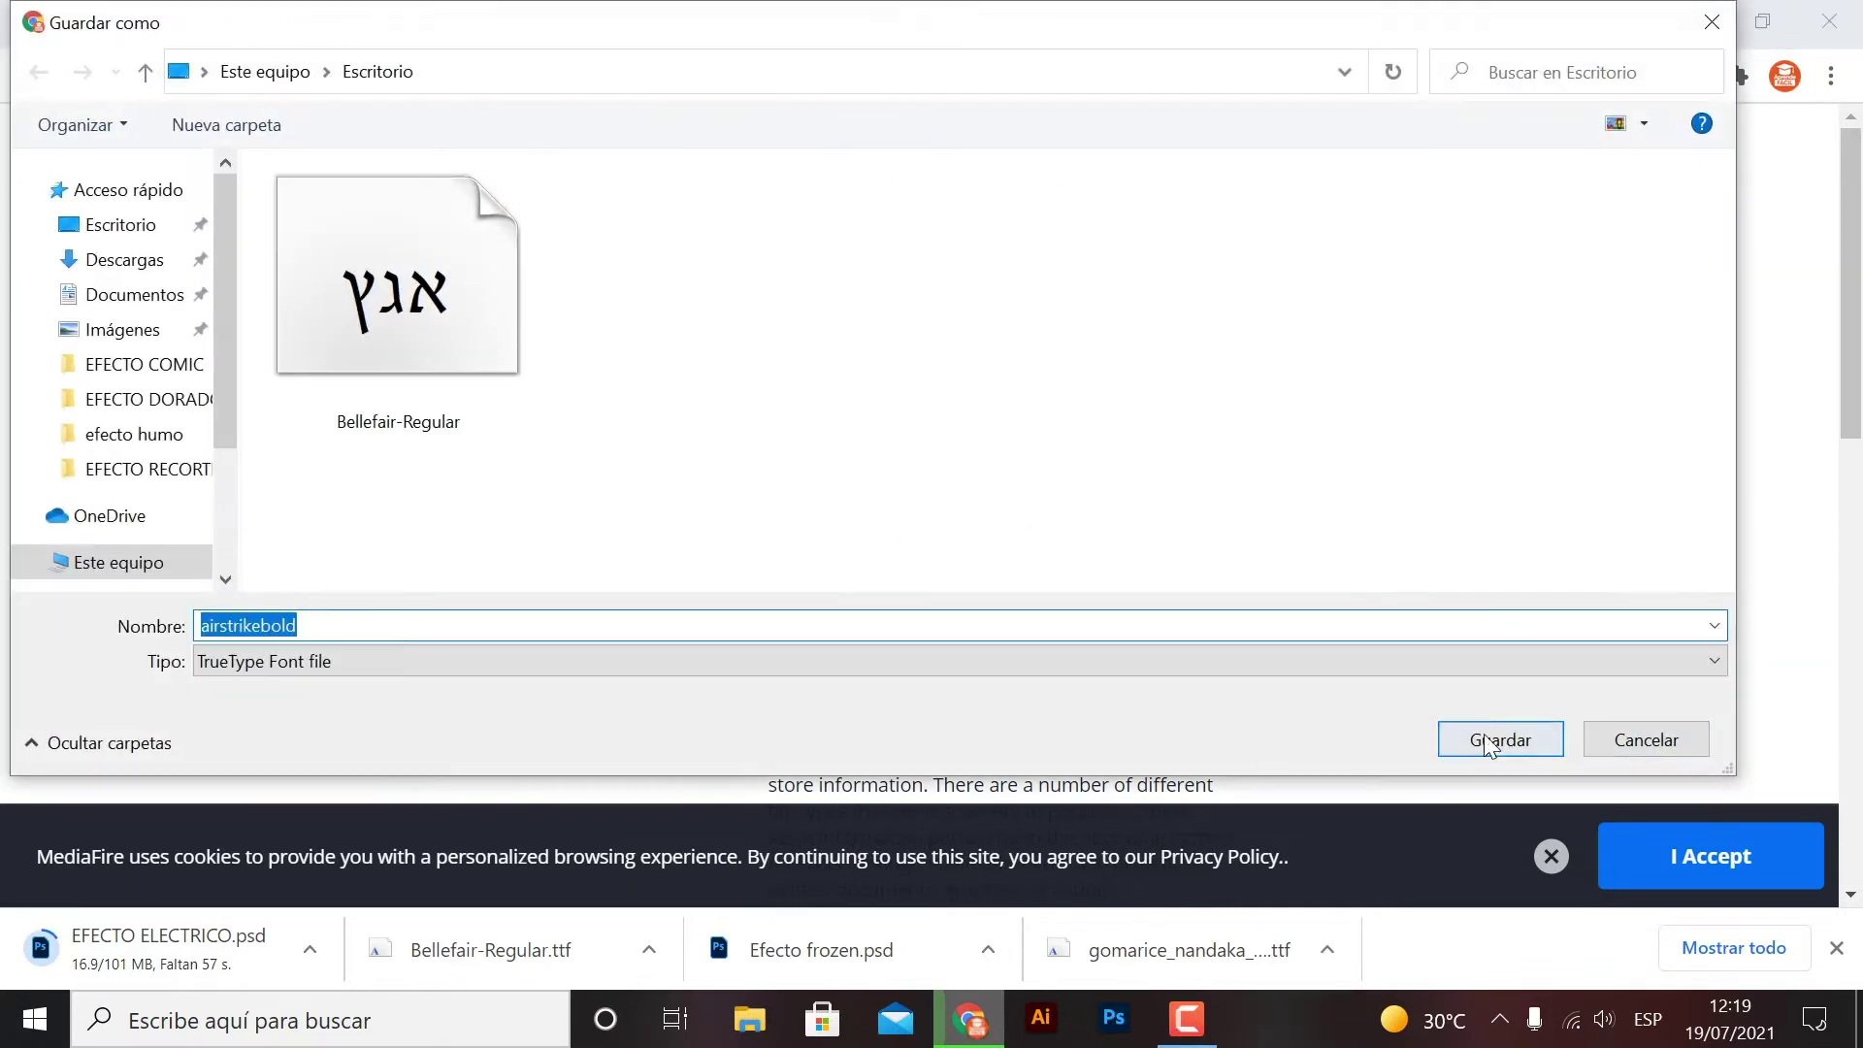
click(1495, 743)
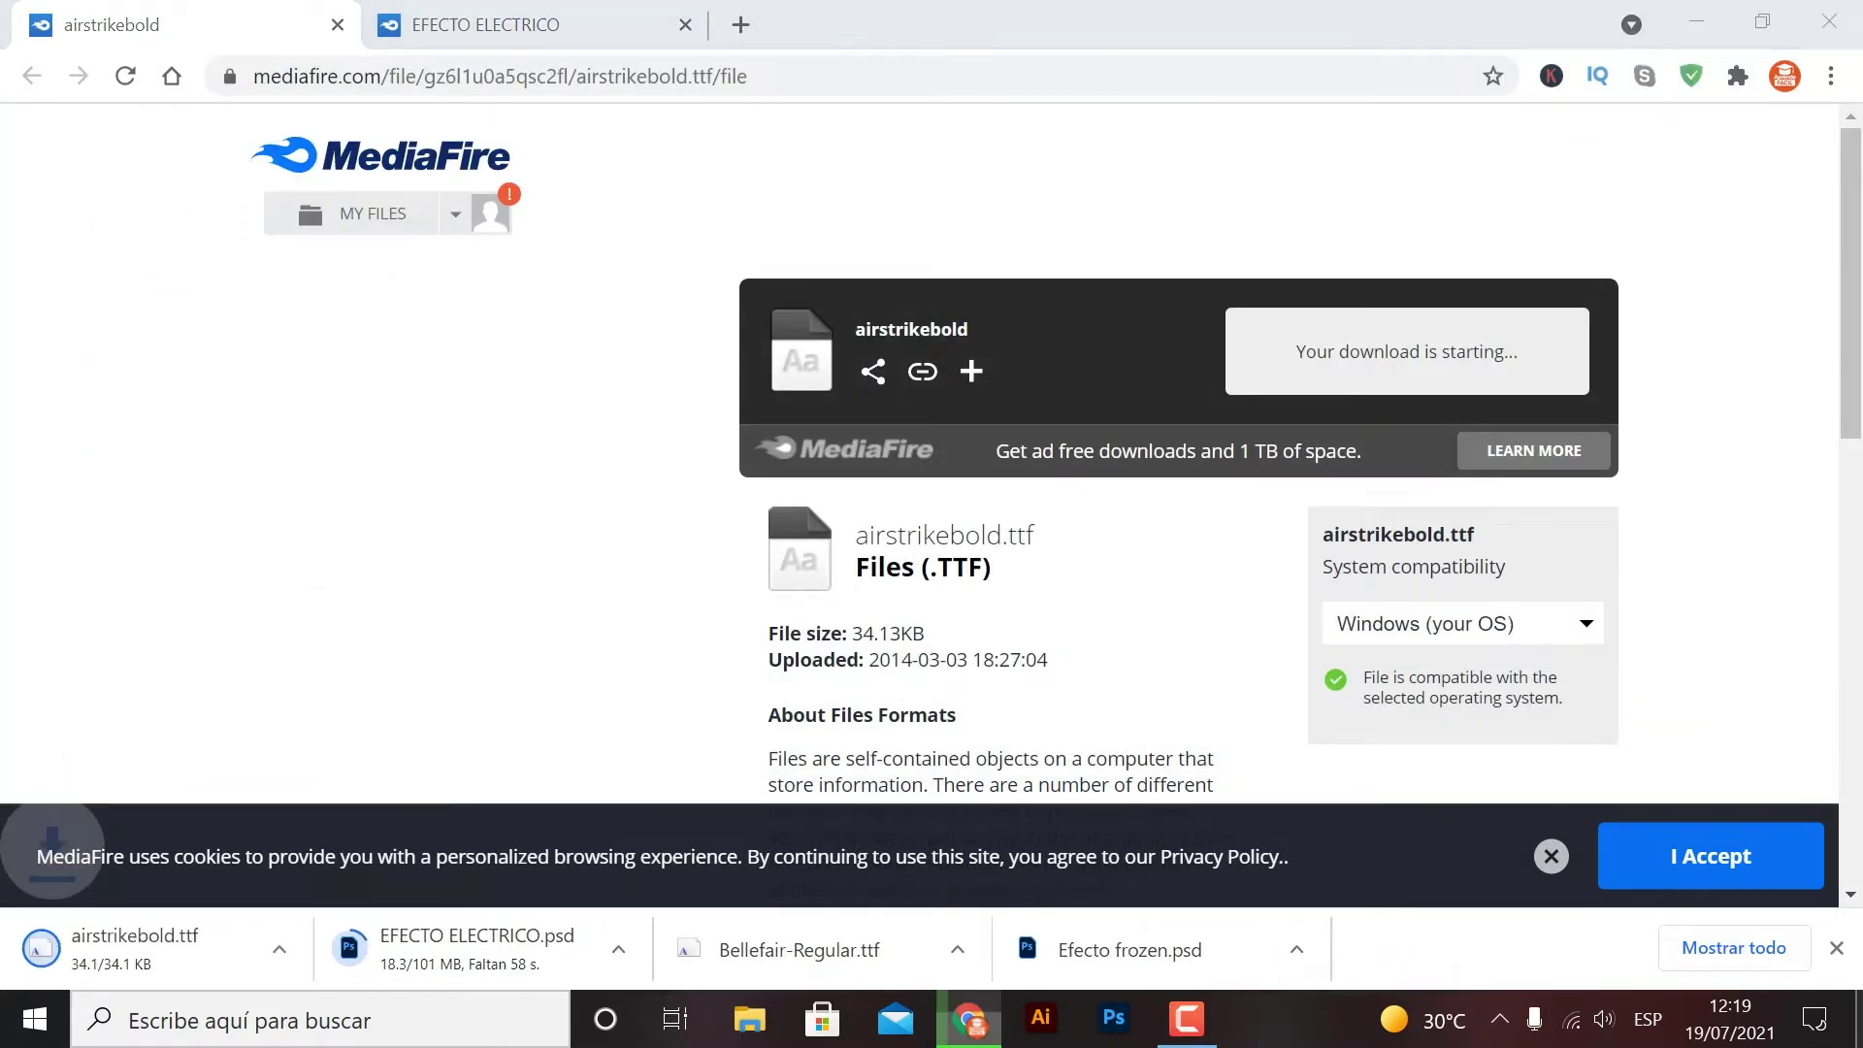
click(1855, 995)
drag(601, 318, 352, 131)
- Delete the two old files, move the airstrikebold icon to the top centre, and open it
key(Delete)
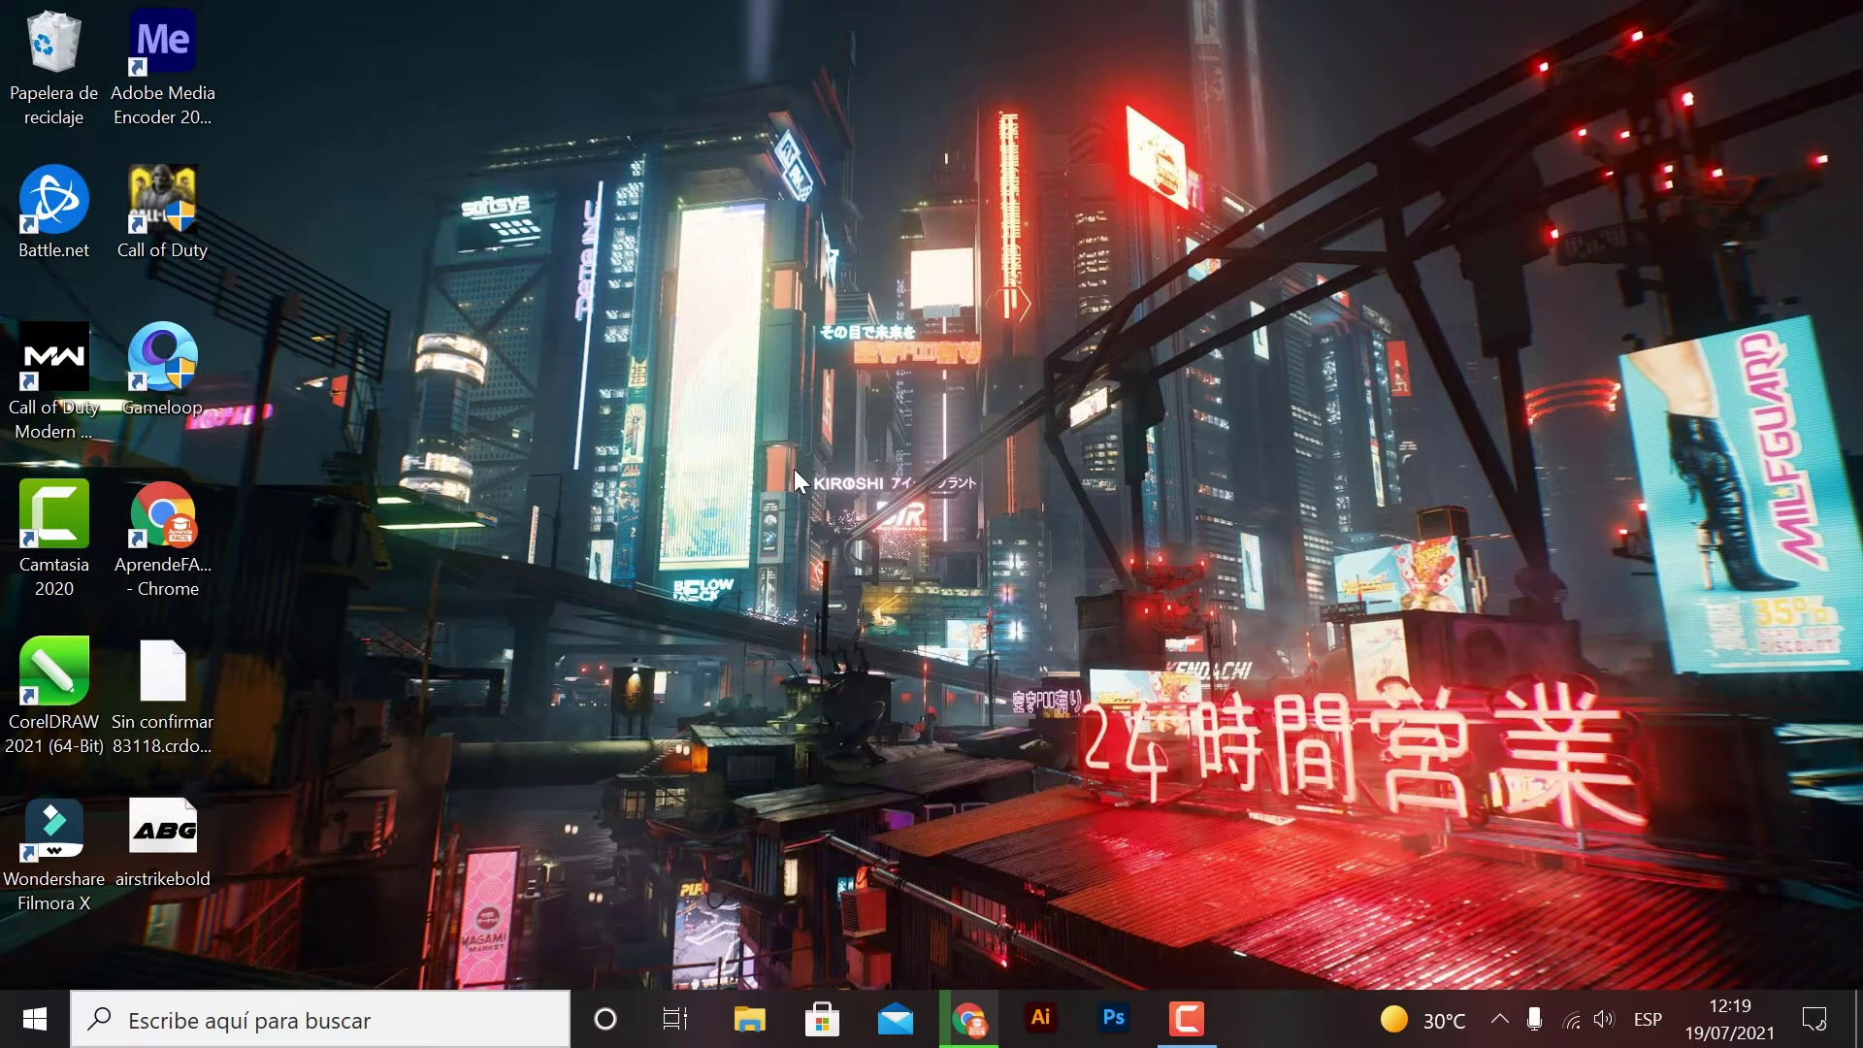
click(976, 992)
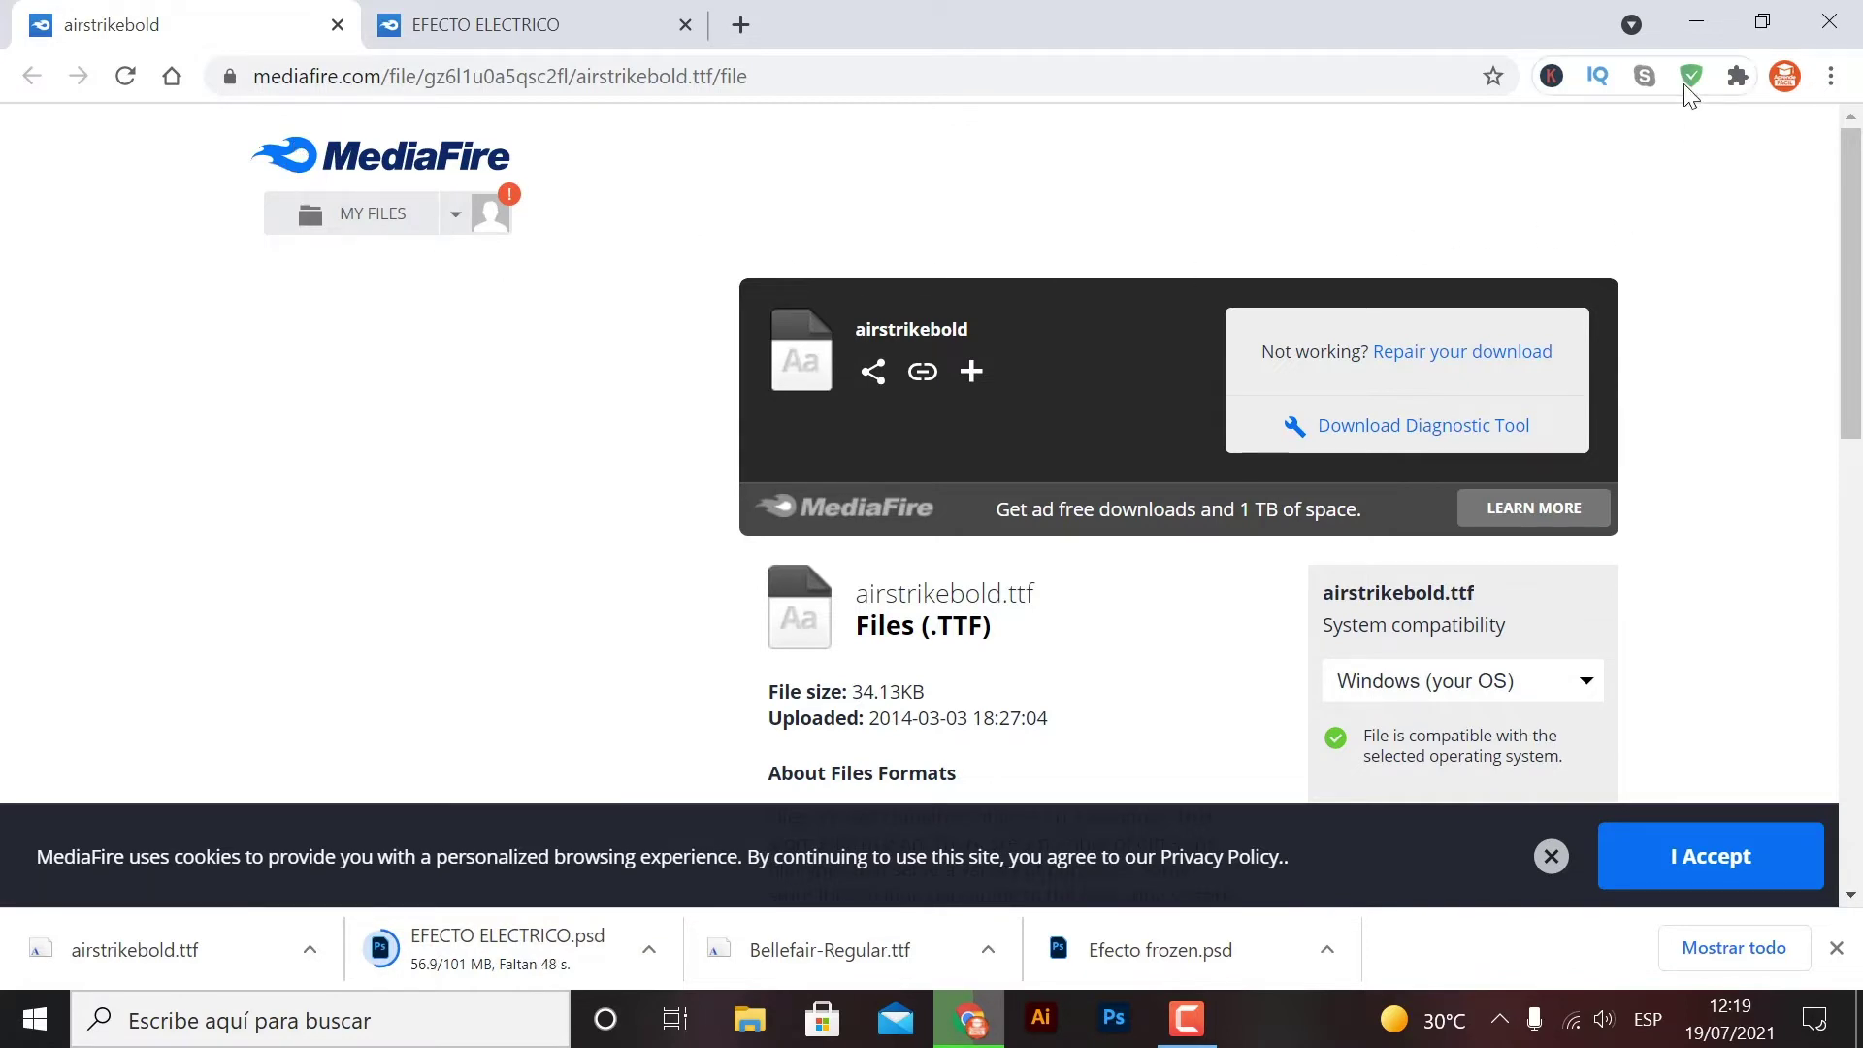
click(1706, 23)
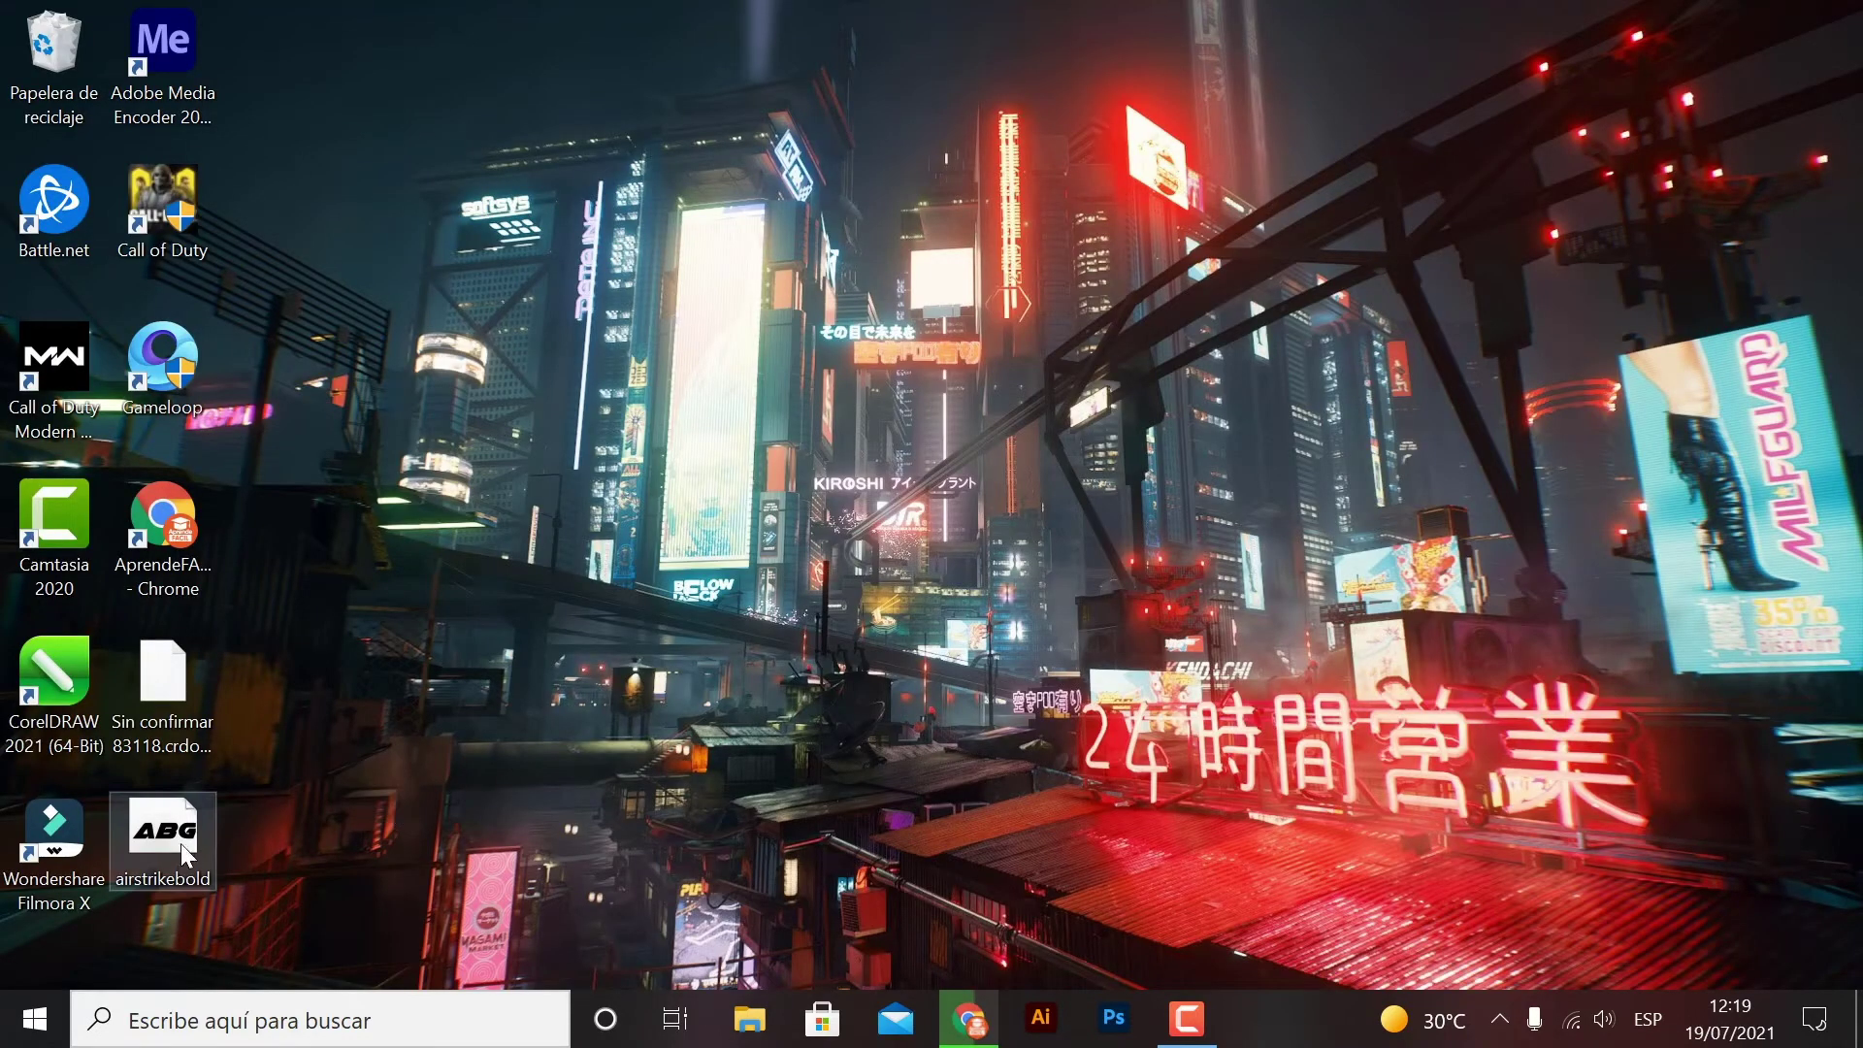
drag(182, 846, 555, 248)
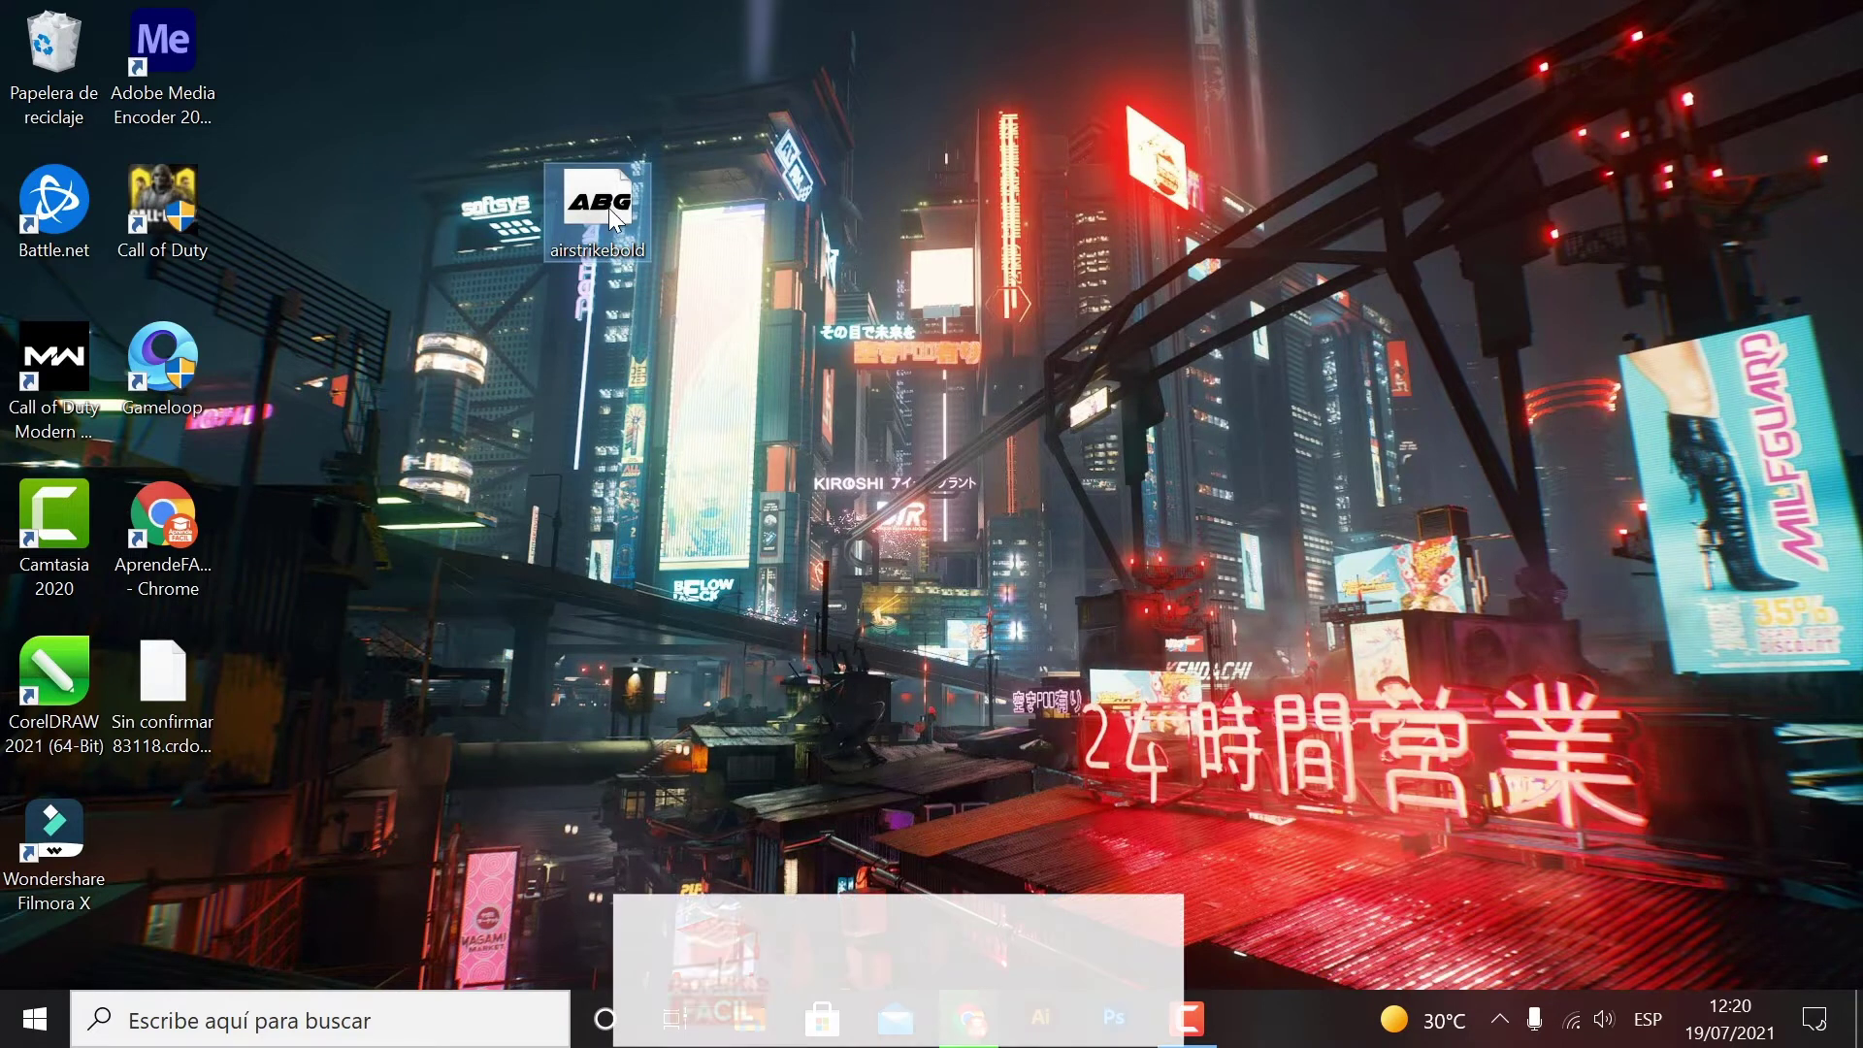
double_click(603, 209)
- Dismiss the print dialog, install Airstrike Bold answering No to replacement, and close the viewer
click(275, 296)
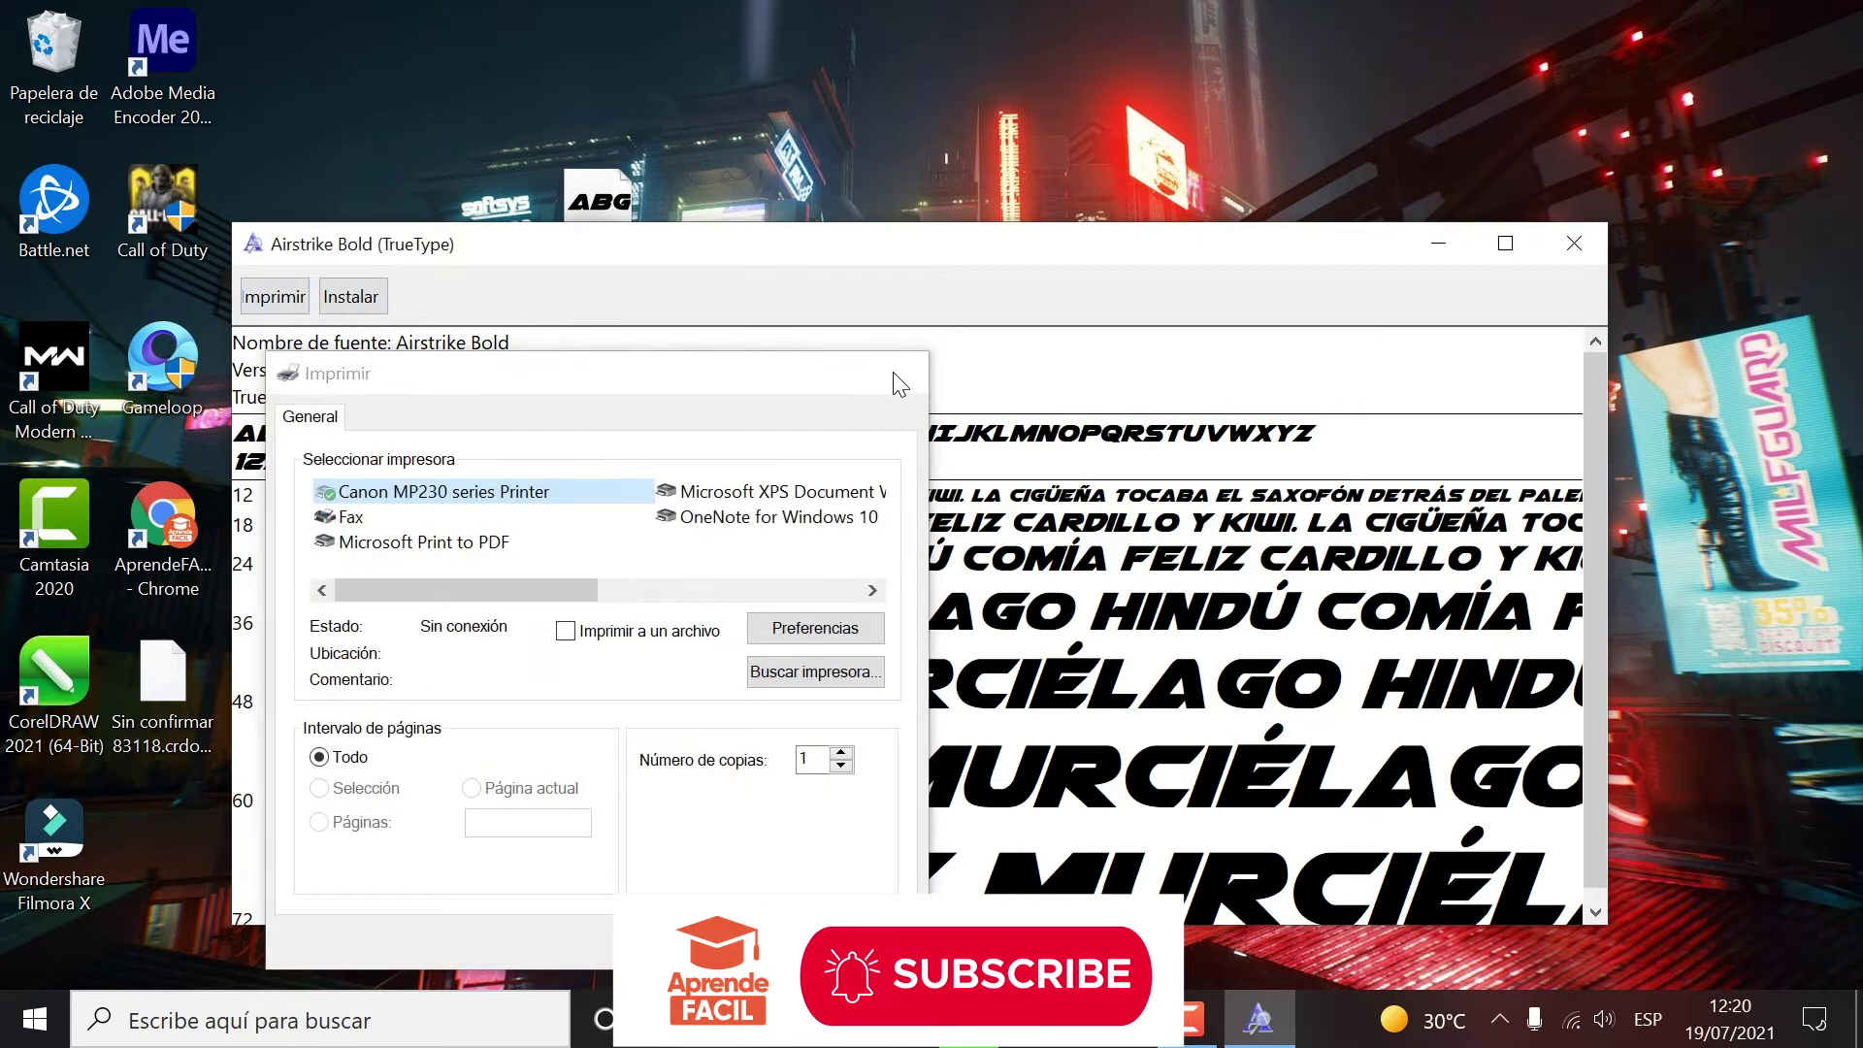
click(904, 372)
click(349, 297)
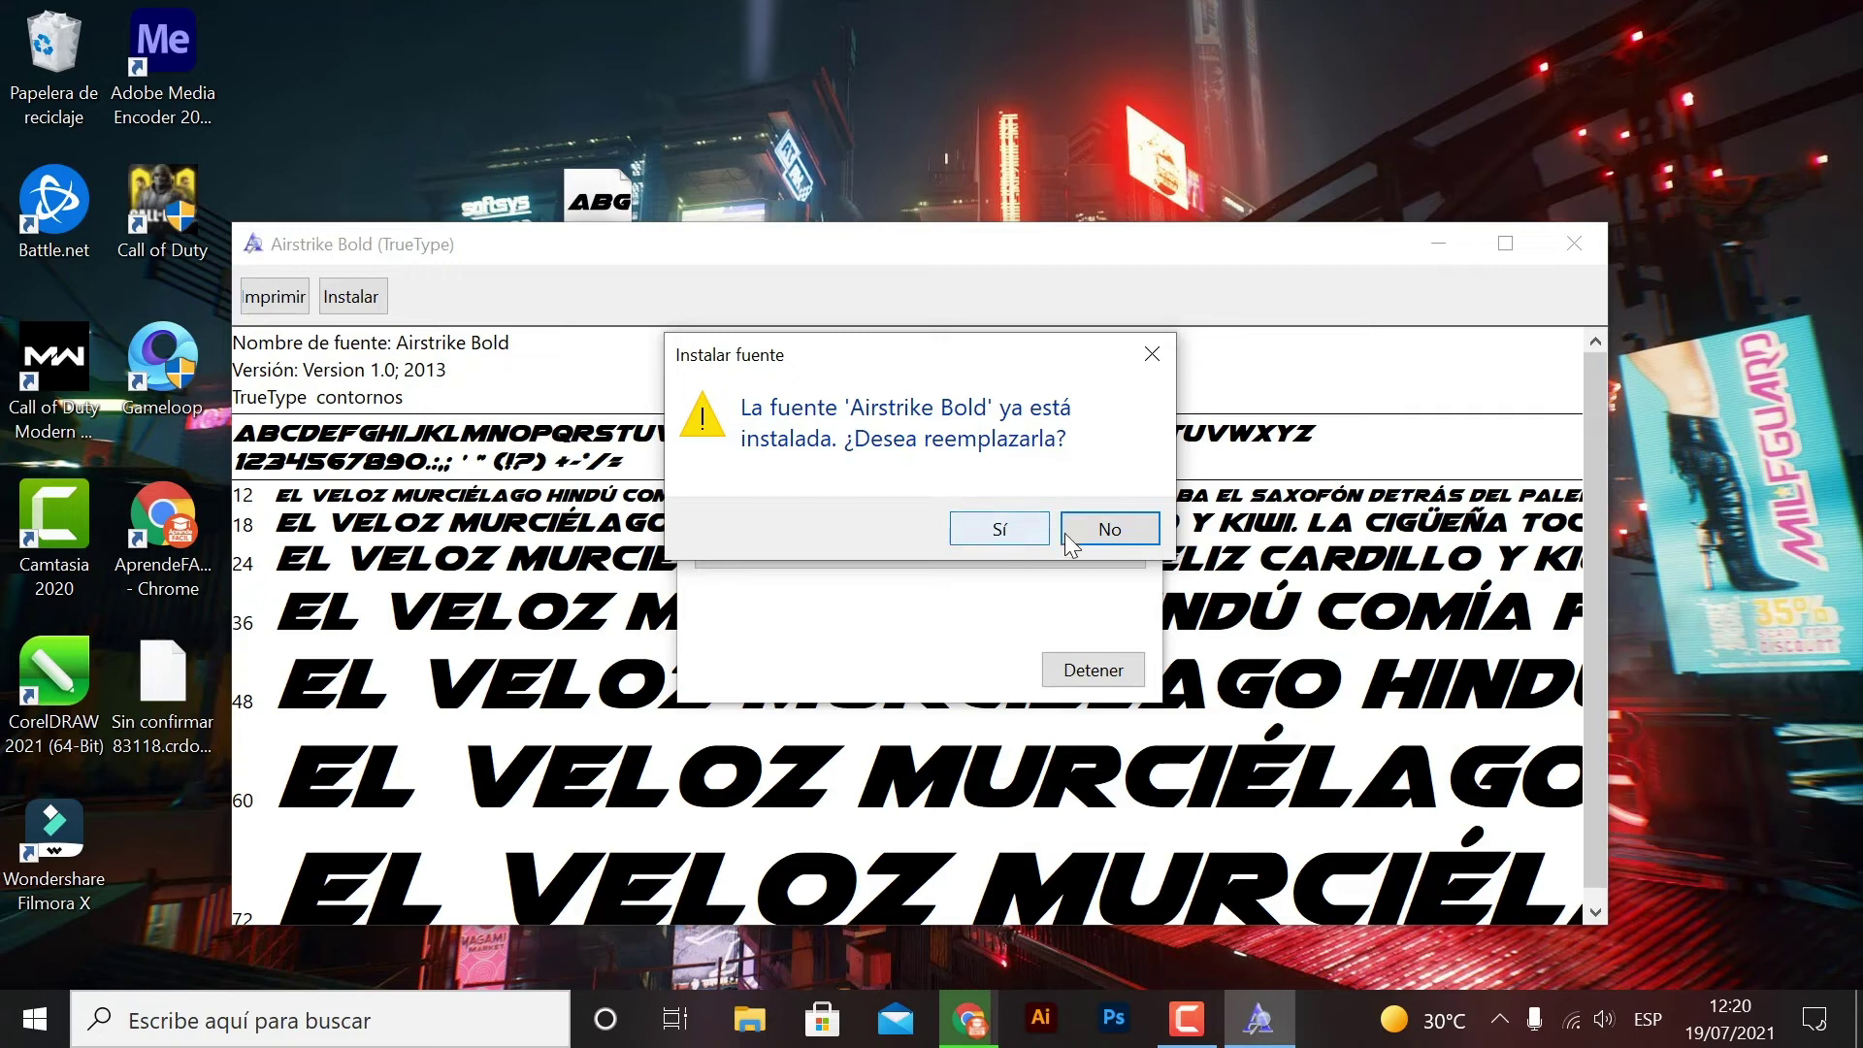
click(1103, 529)
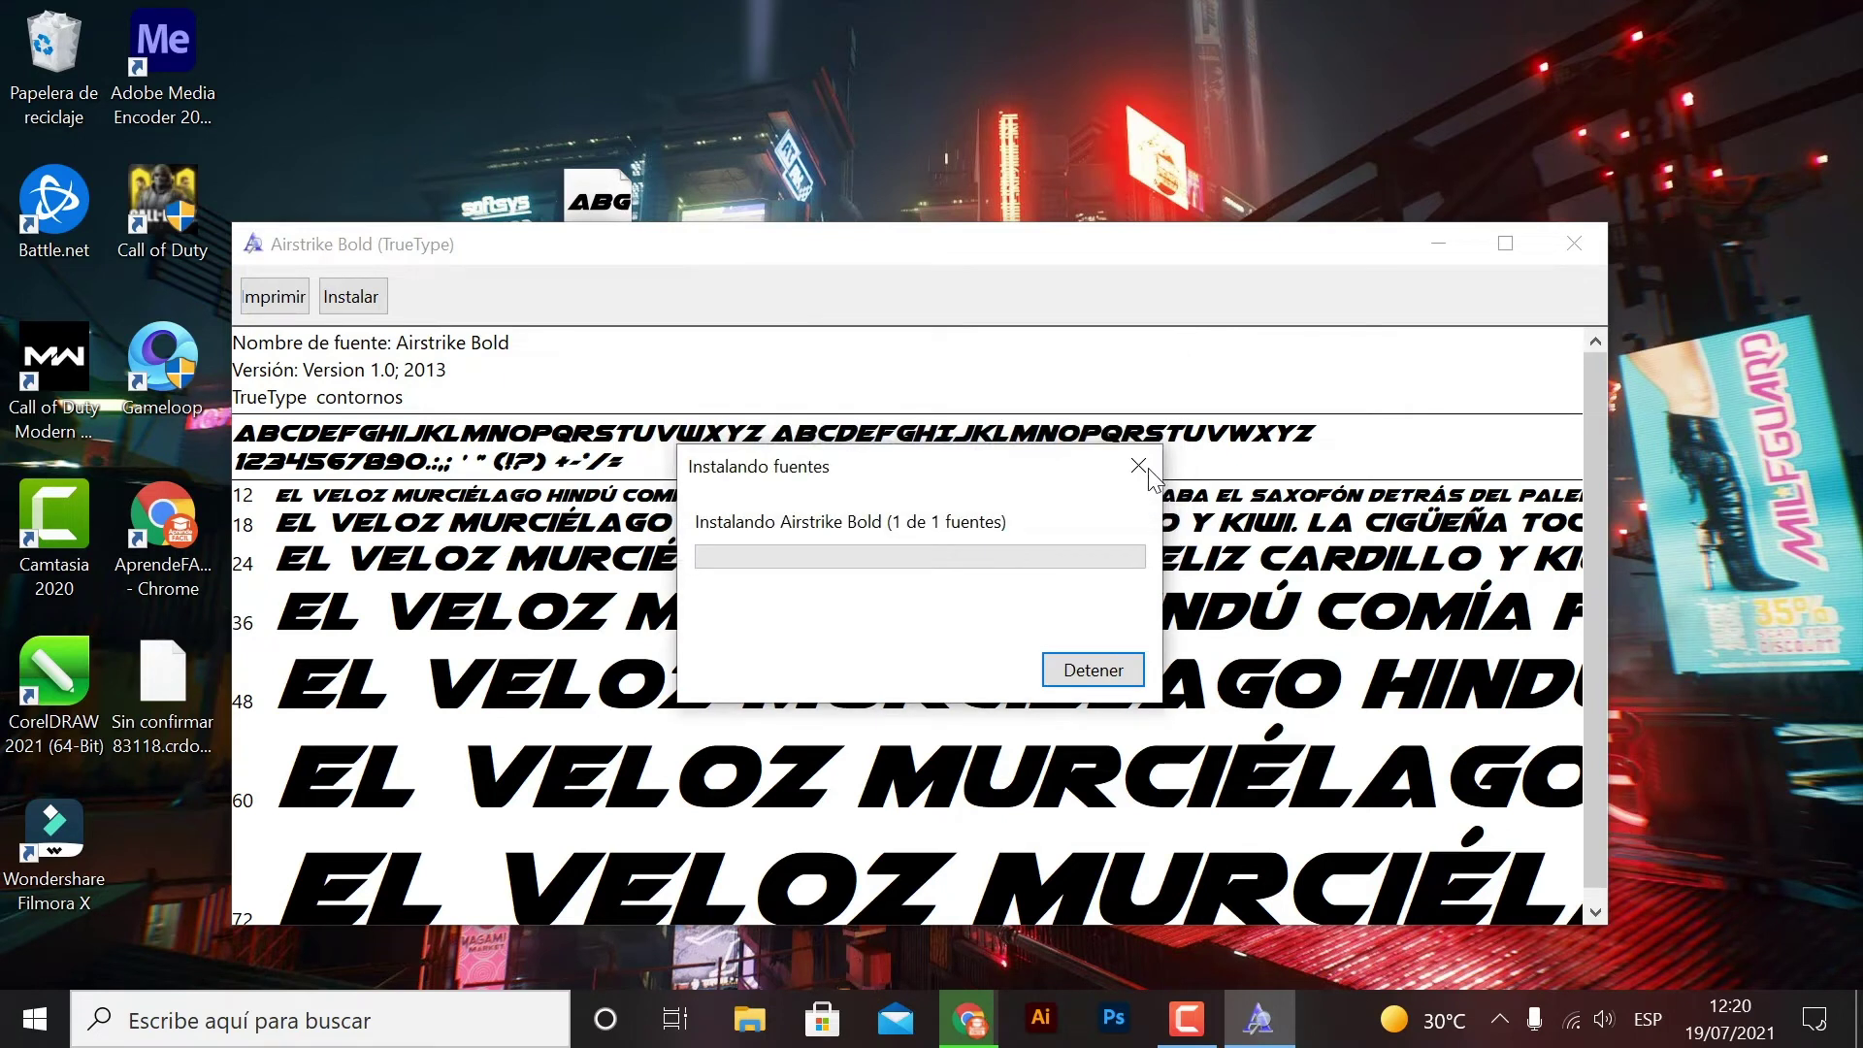
click(1575, 245)
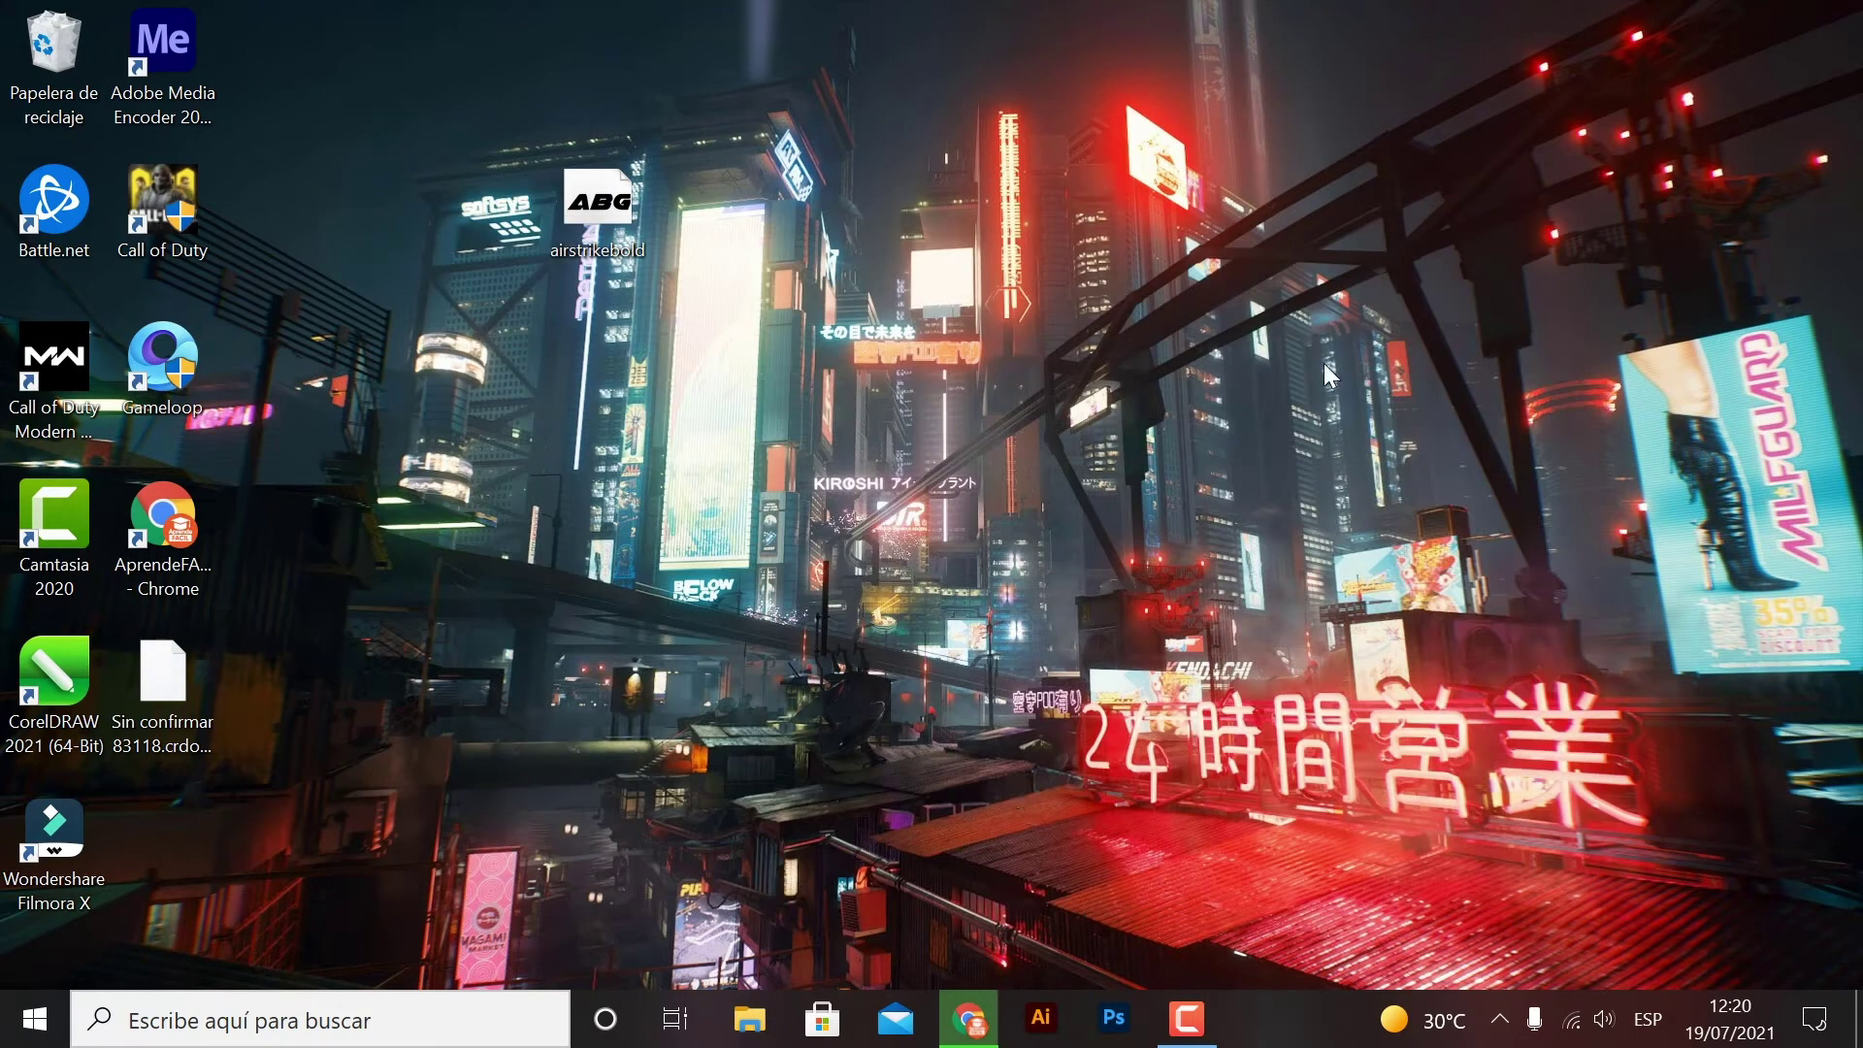
- Open EFECTO ELECTRICO.psd in Photoshop and expand its Edition layer group
mouse_move(154, 695)
mouse_down()
mouse_move(259, 669)
mouse_move(719, 232)
mouse_up()
double_click(712, 213)
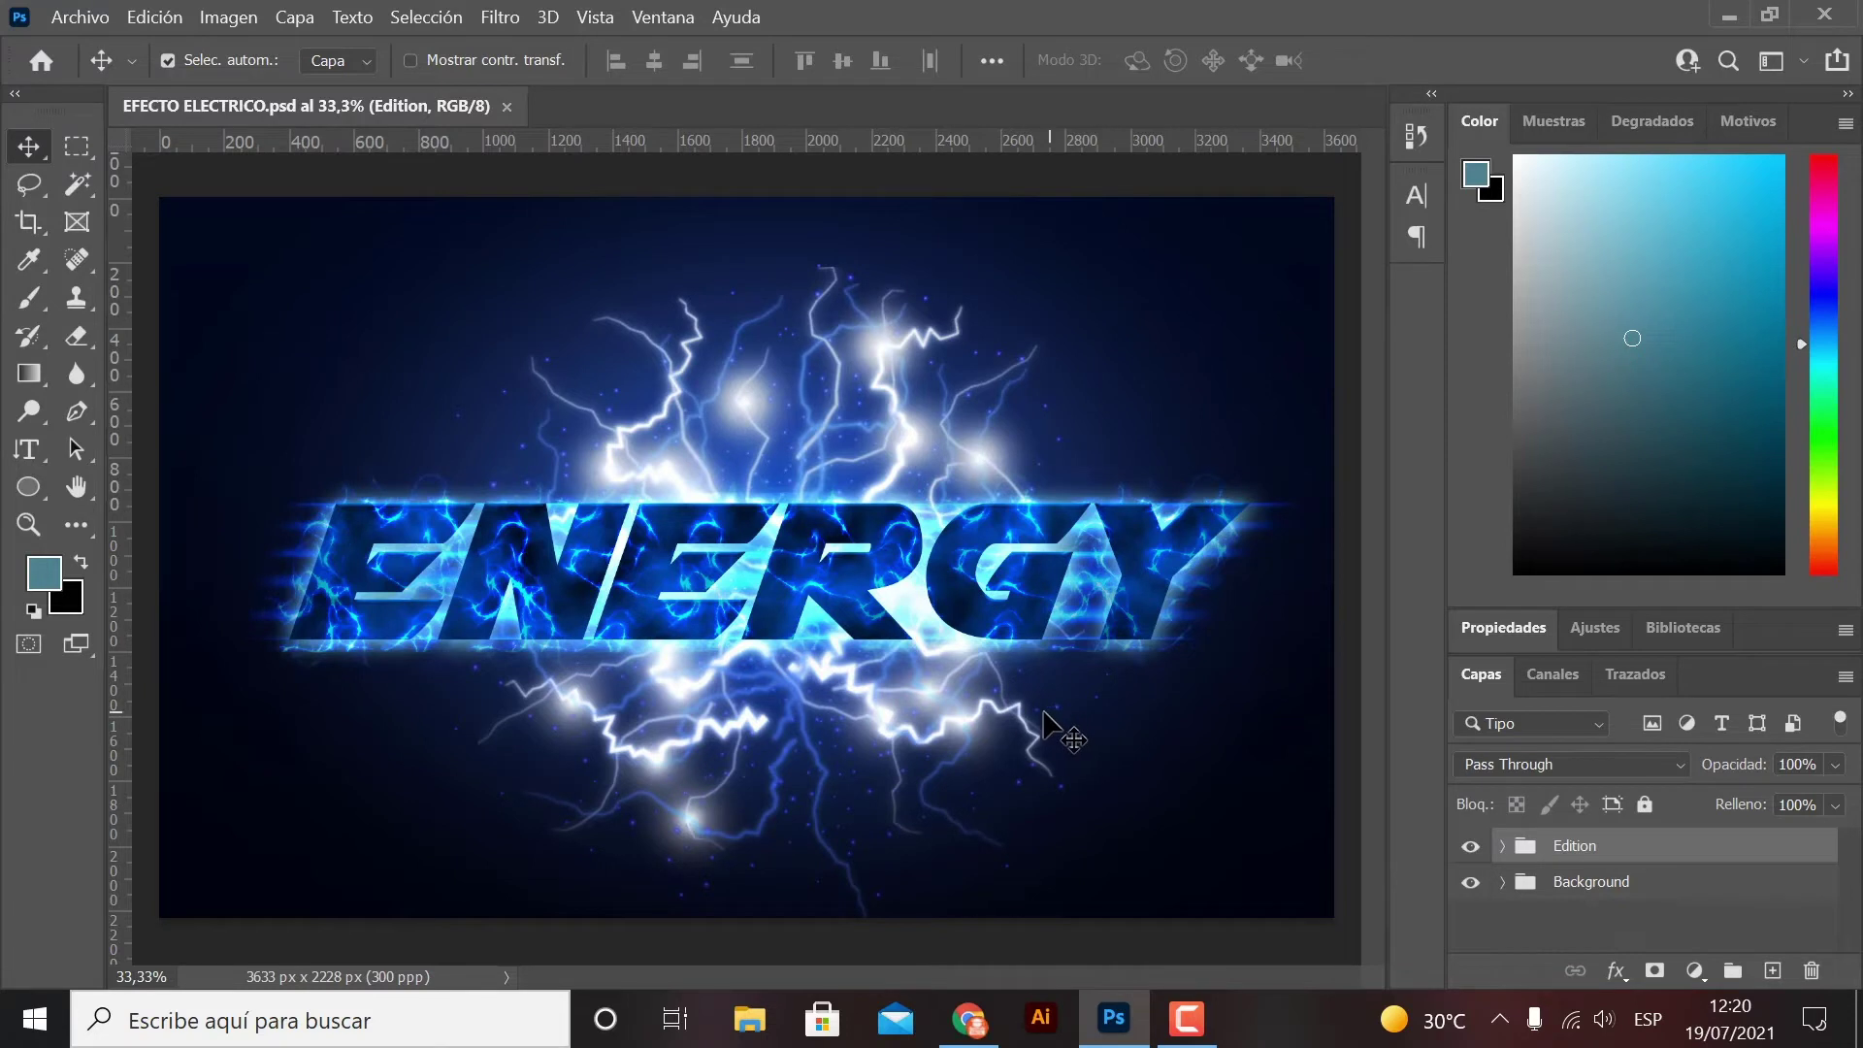
click(1502, 847)
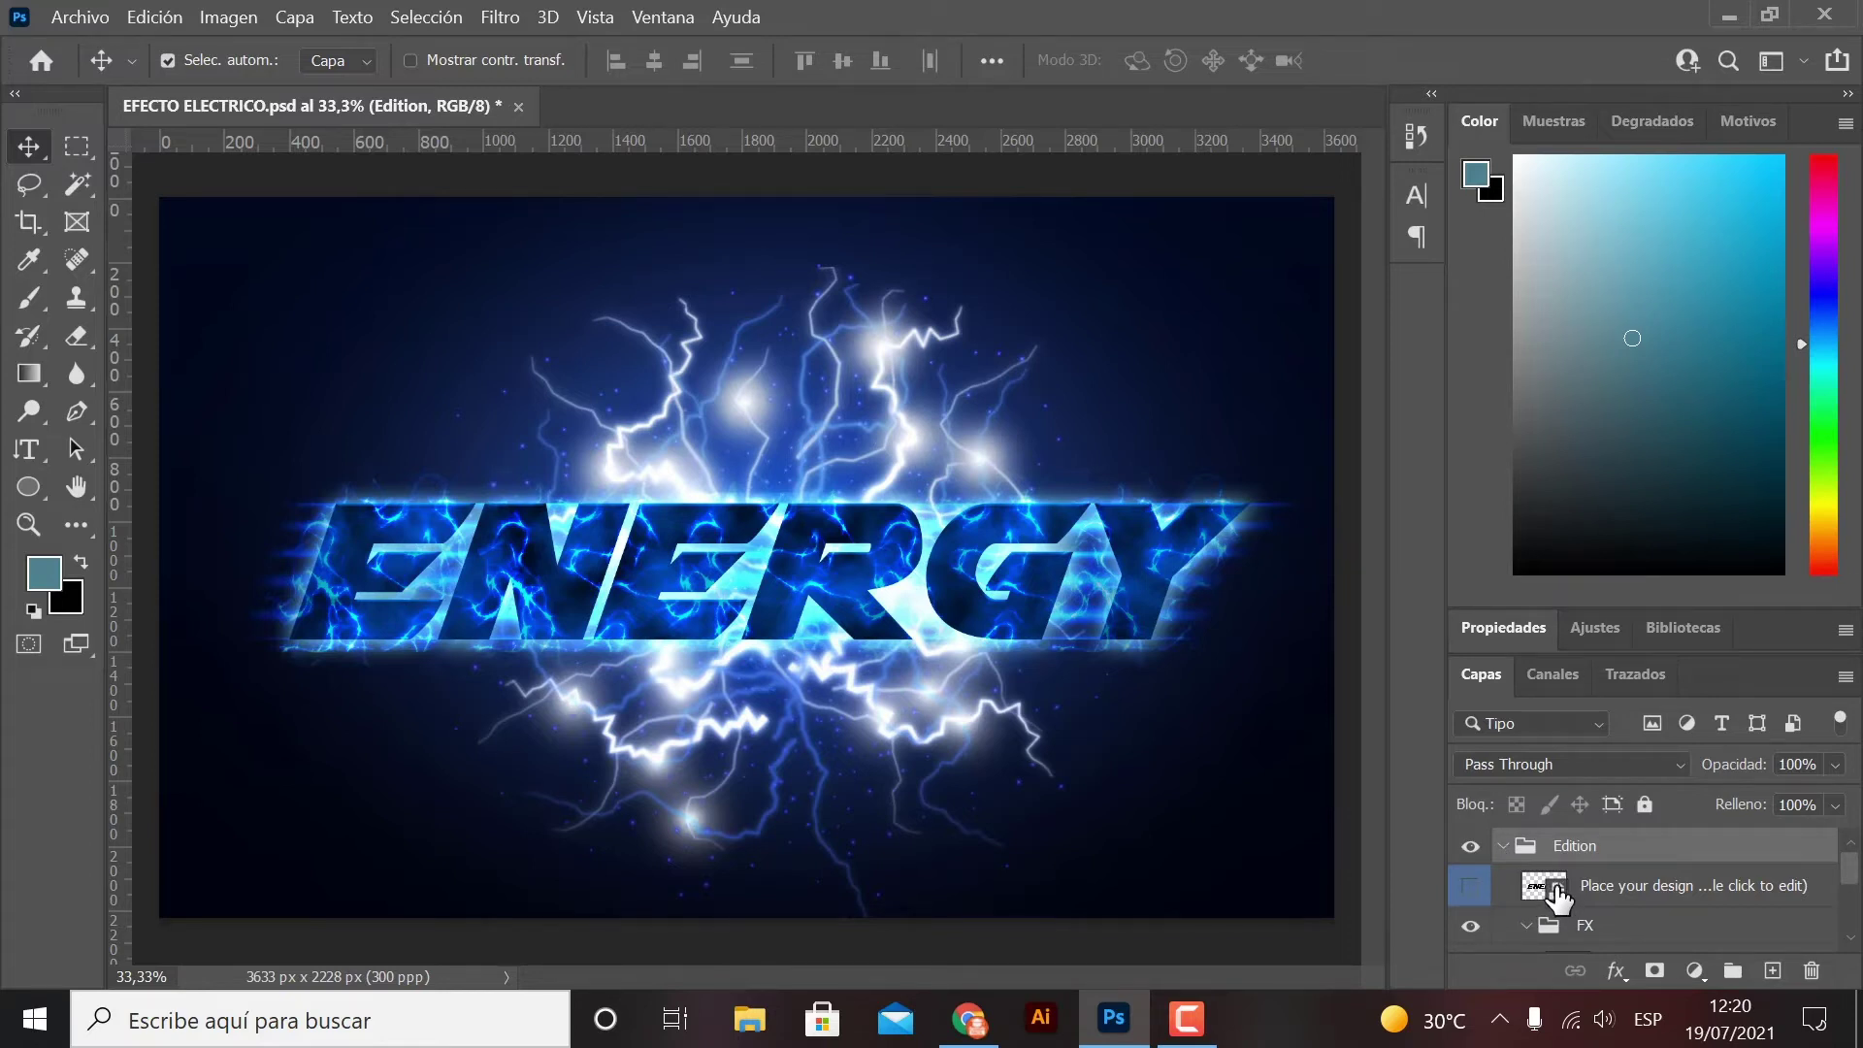
- Inside the text smart object, change the word ENERGY to EFECTO
double_click(1558, 893)
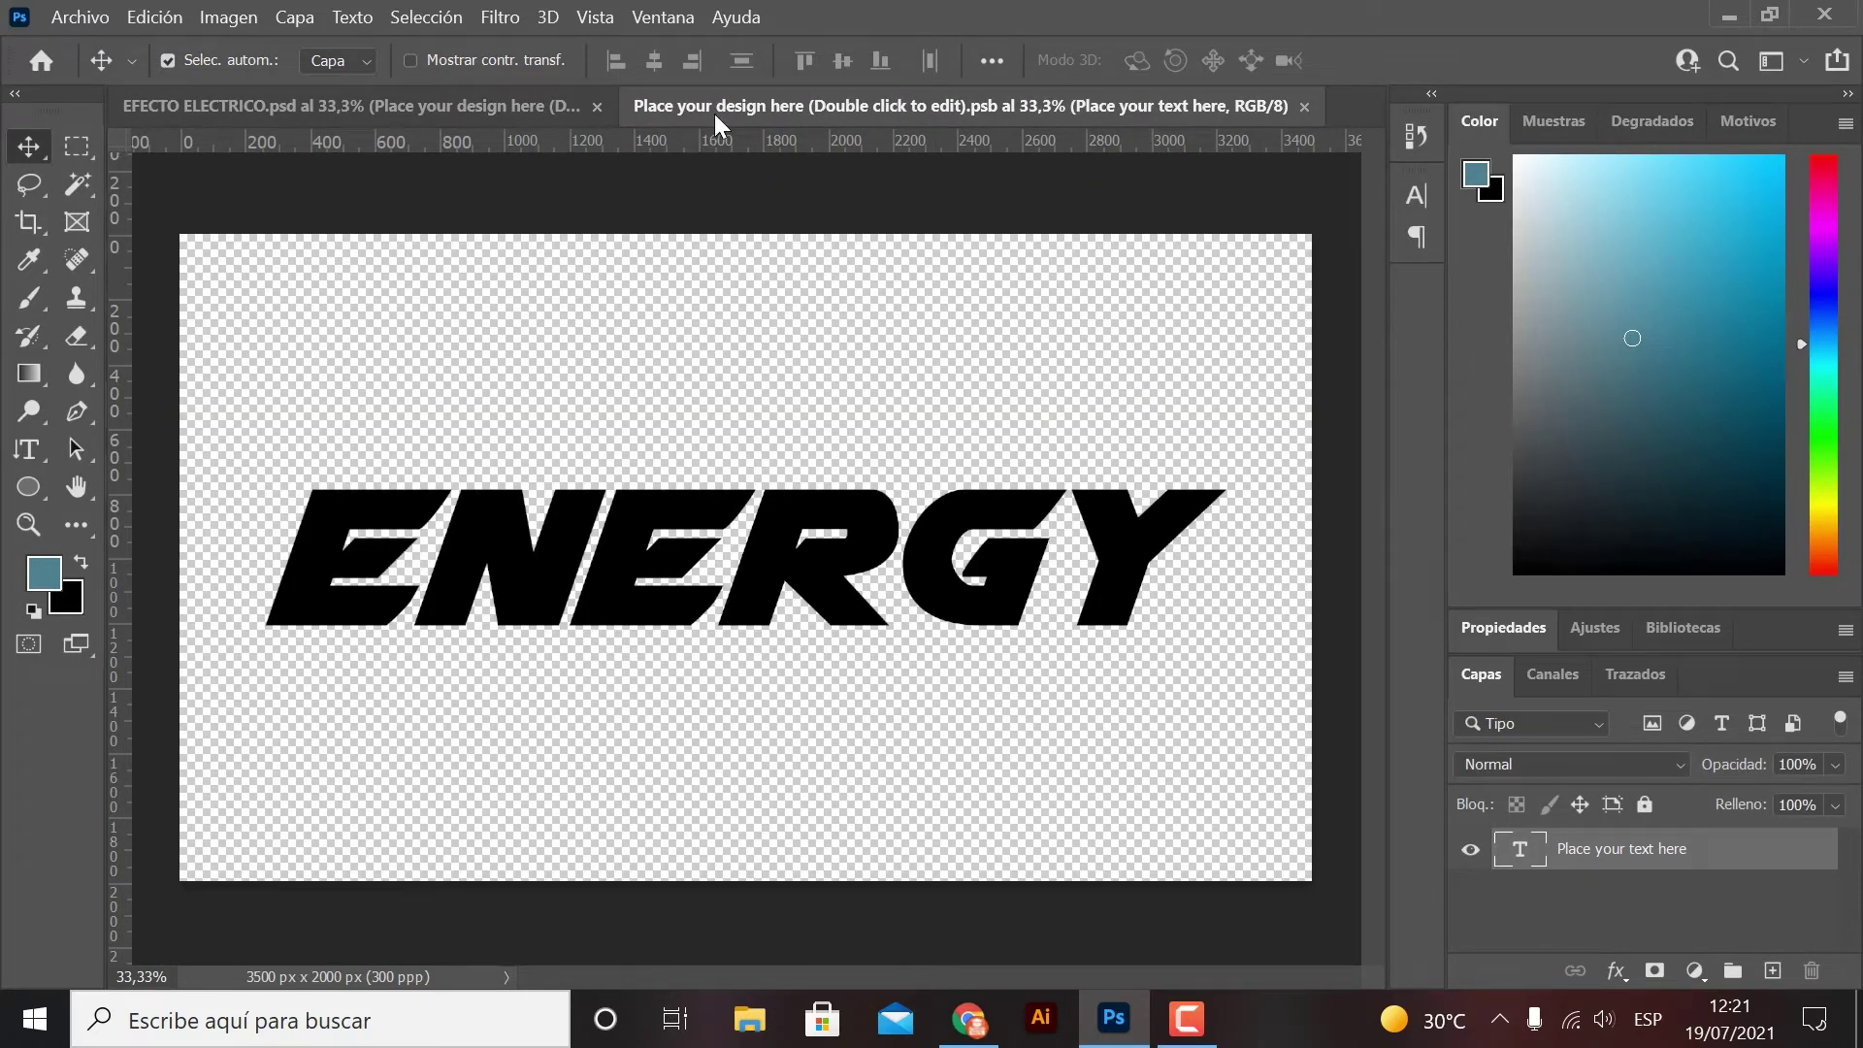
double_click(1141, 561)
text(EFECT)
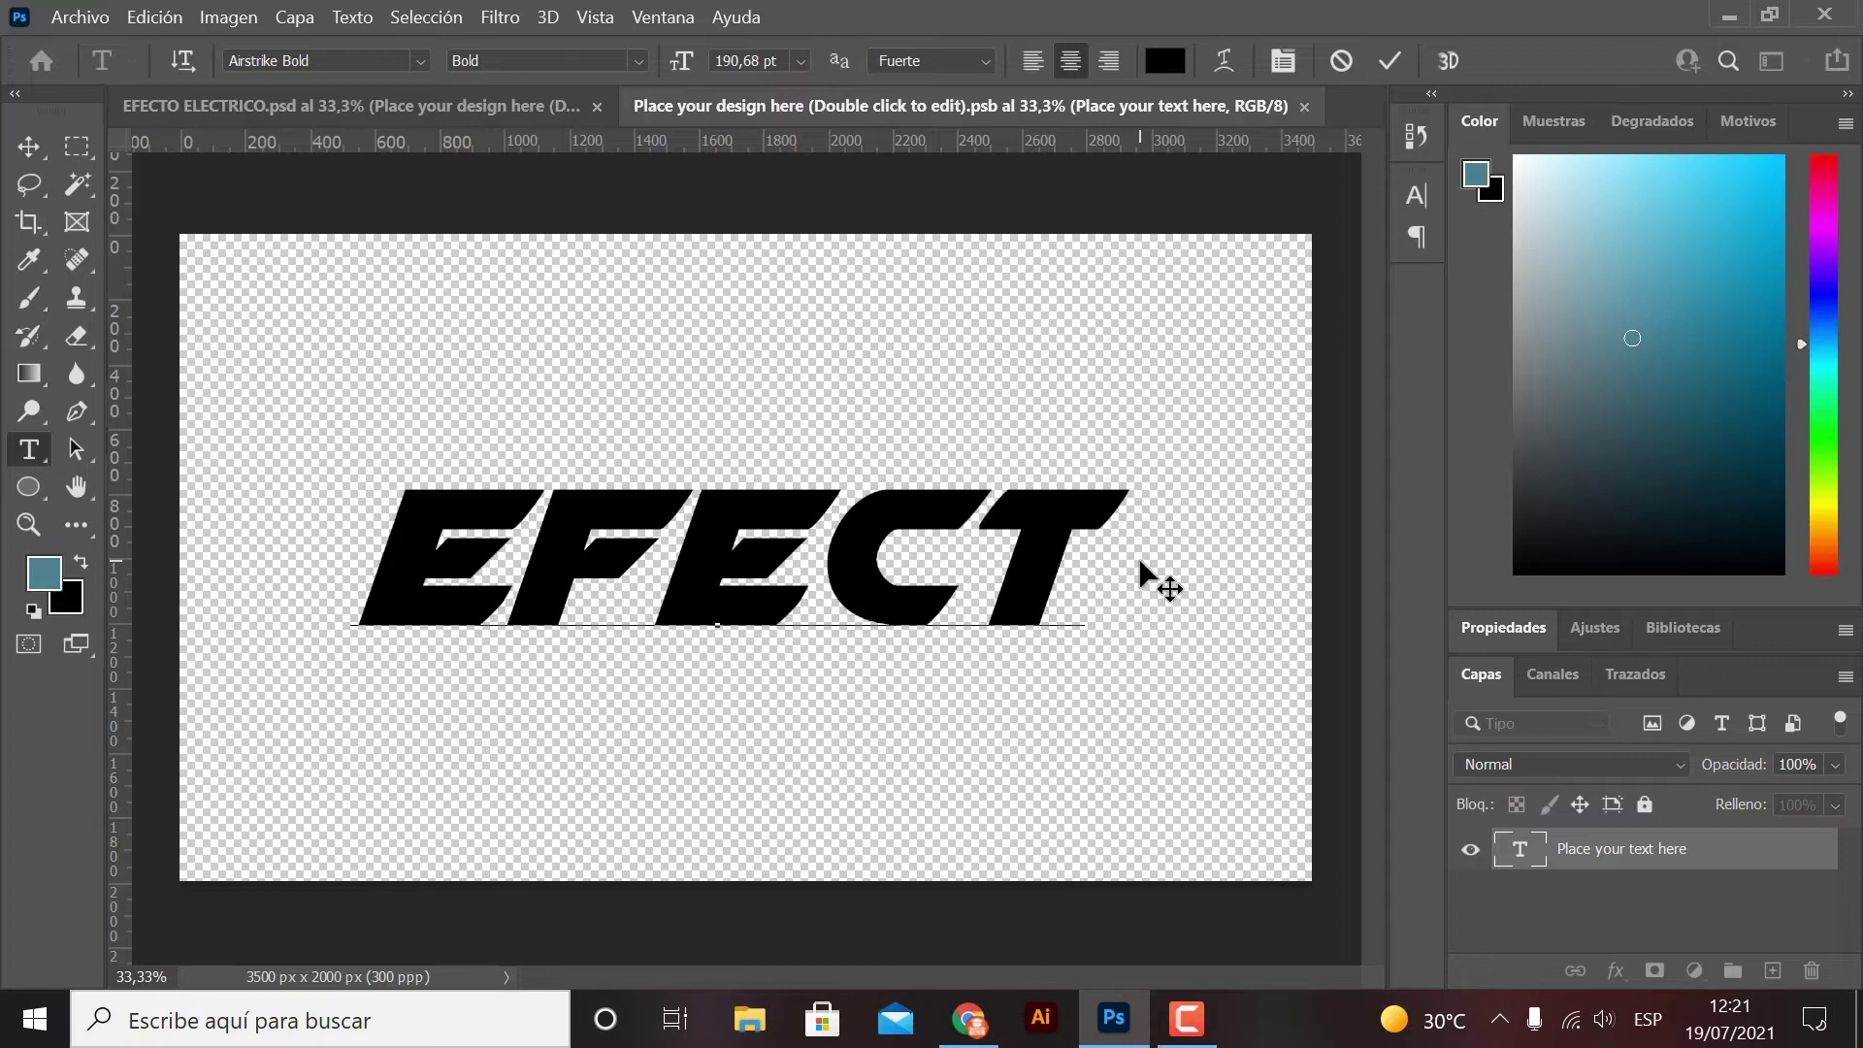
text(P)
key(BackSpace)
text(O)
click(37, 155)
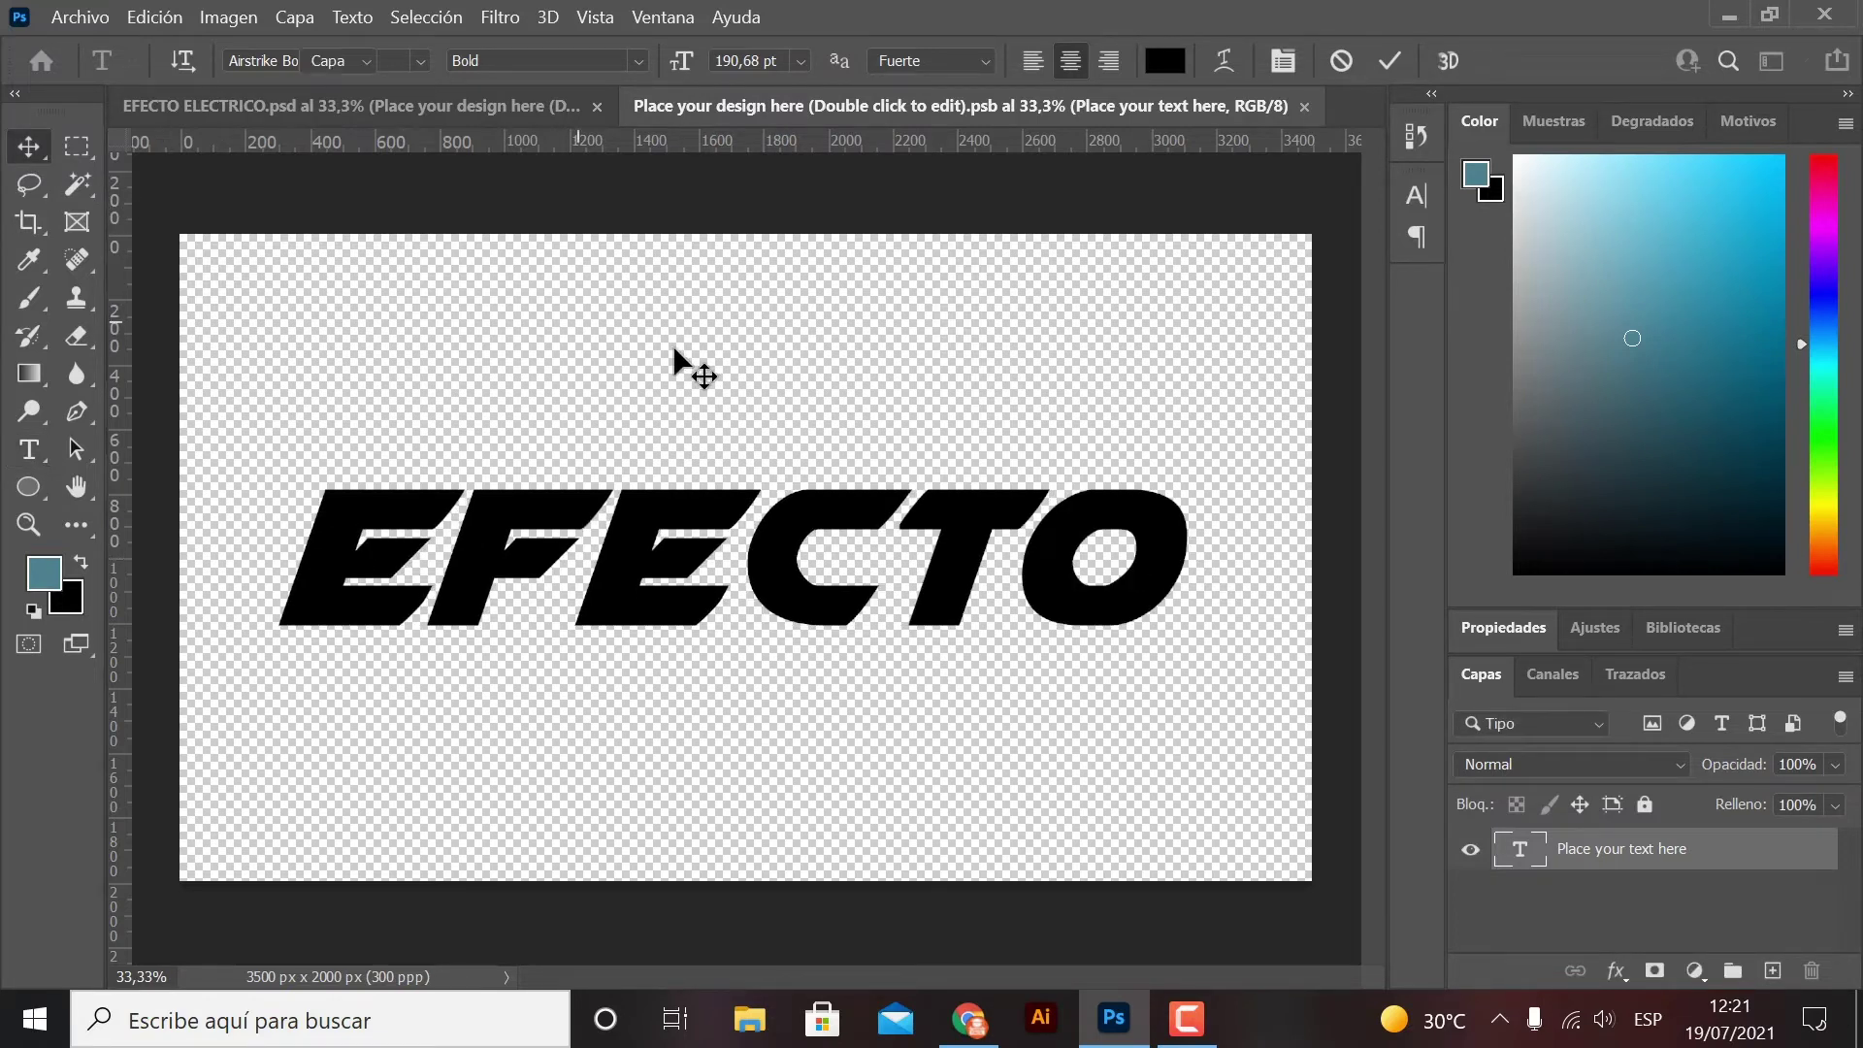
- Recentre the EFECTO text, then save and close the smart object
drag(816, 610, 839, 615)
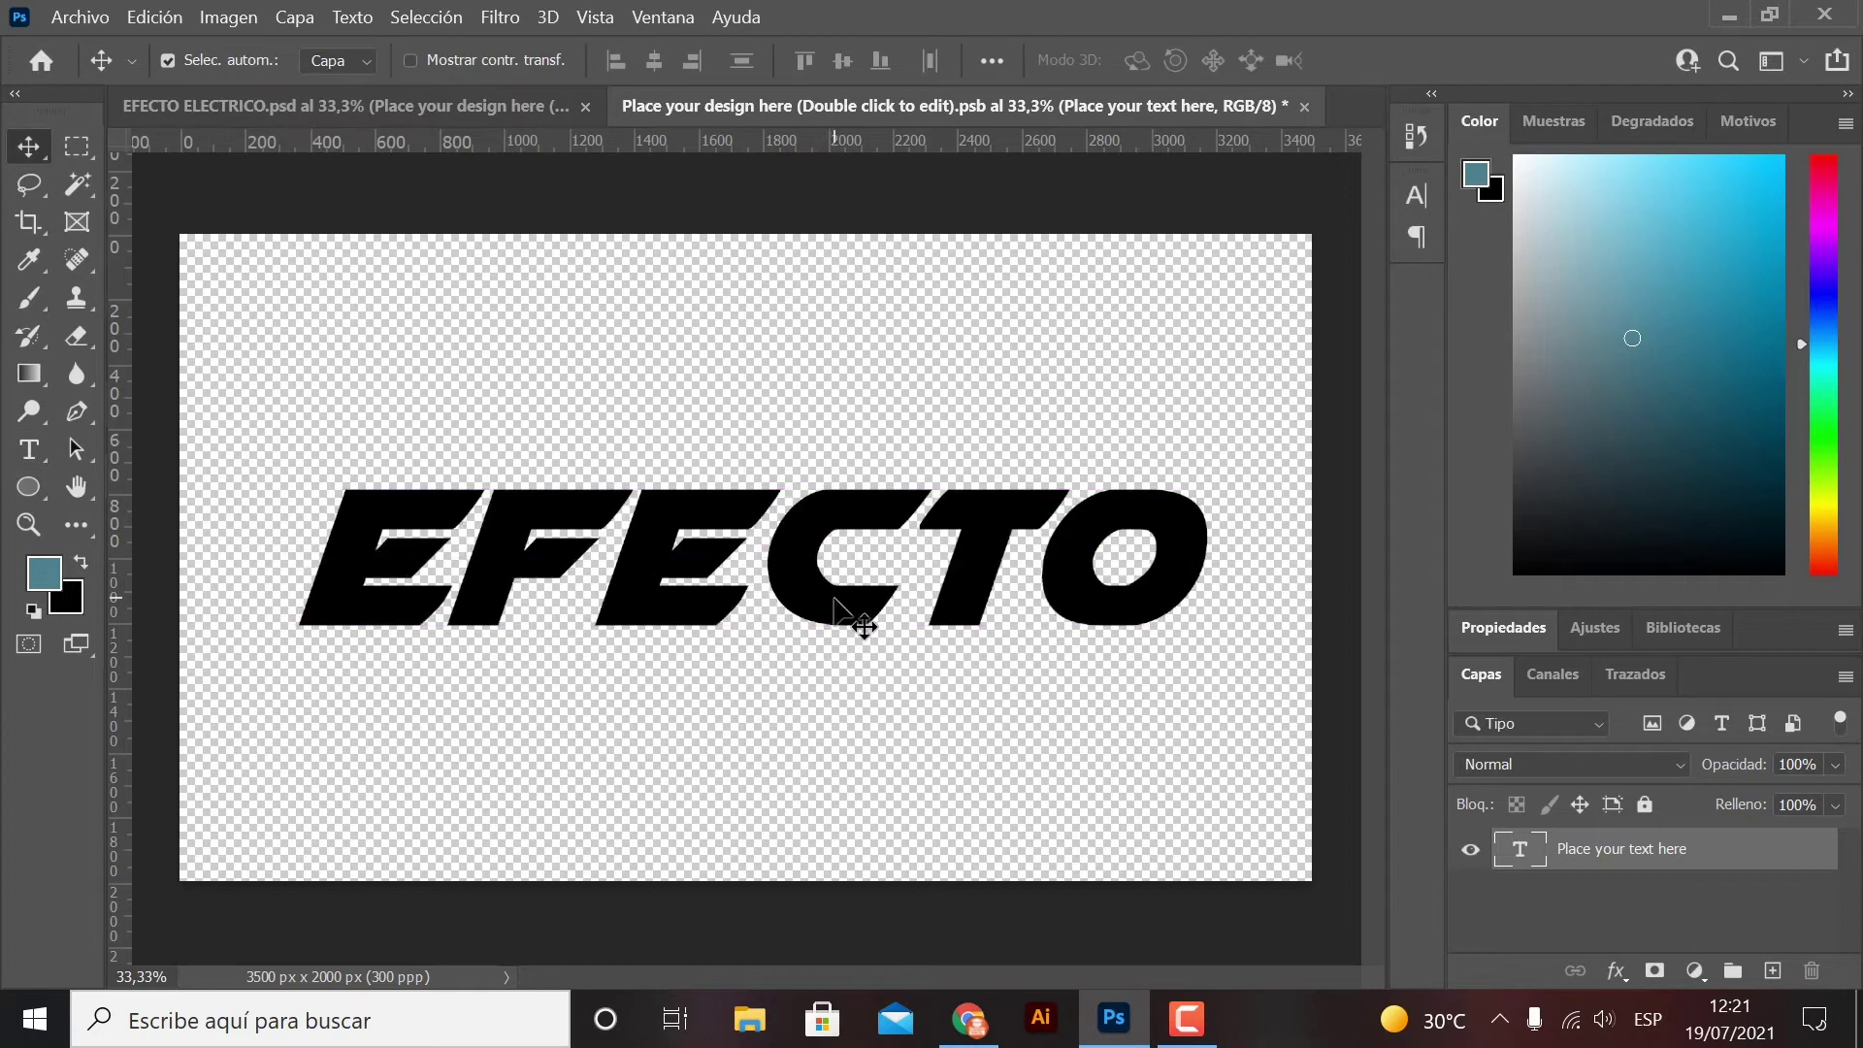
key(ctrl+s)
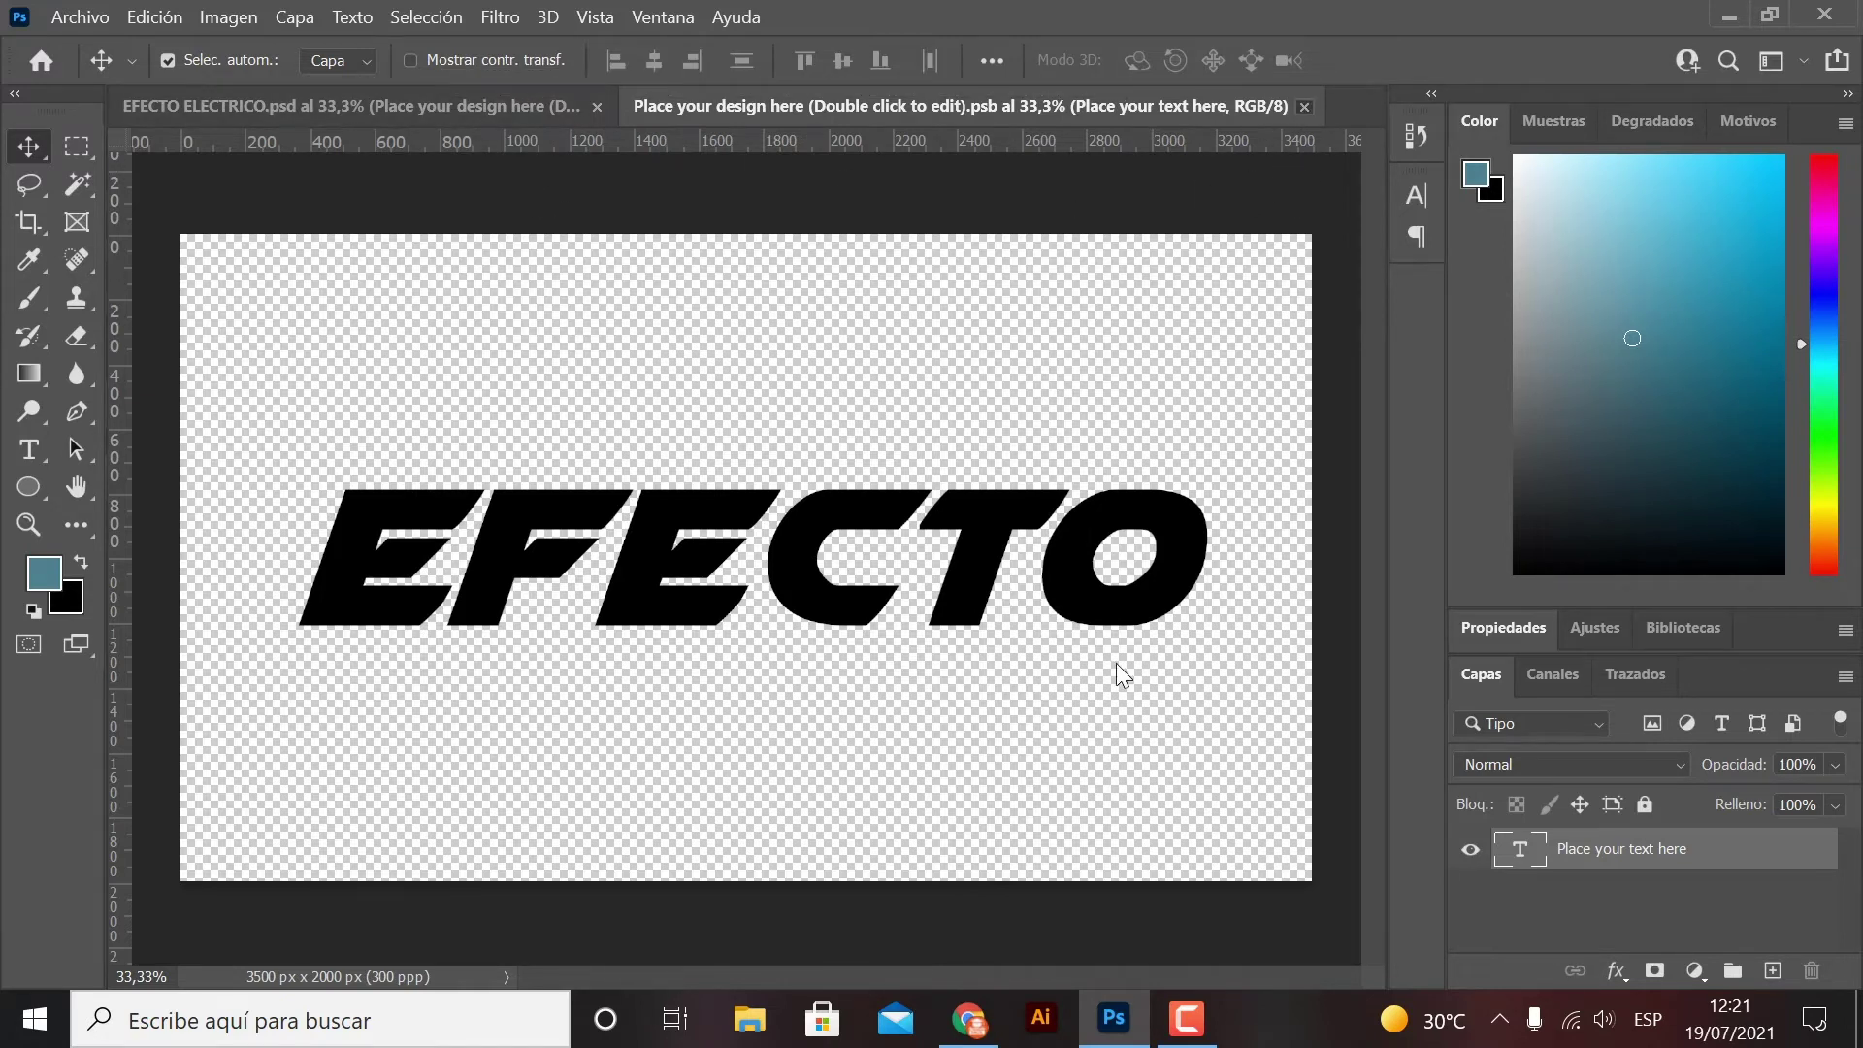
key(ctrl+w)
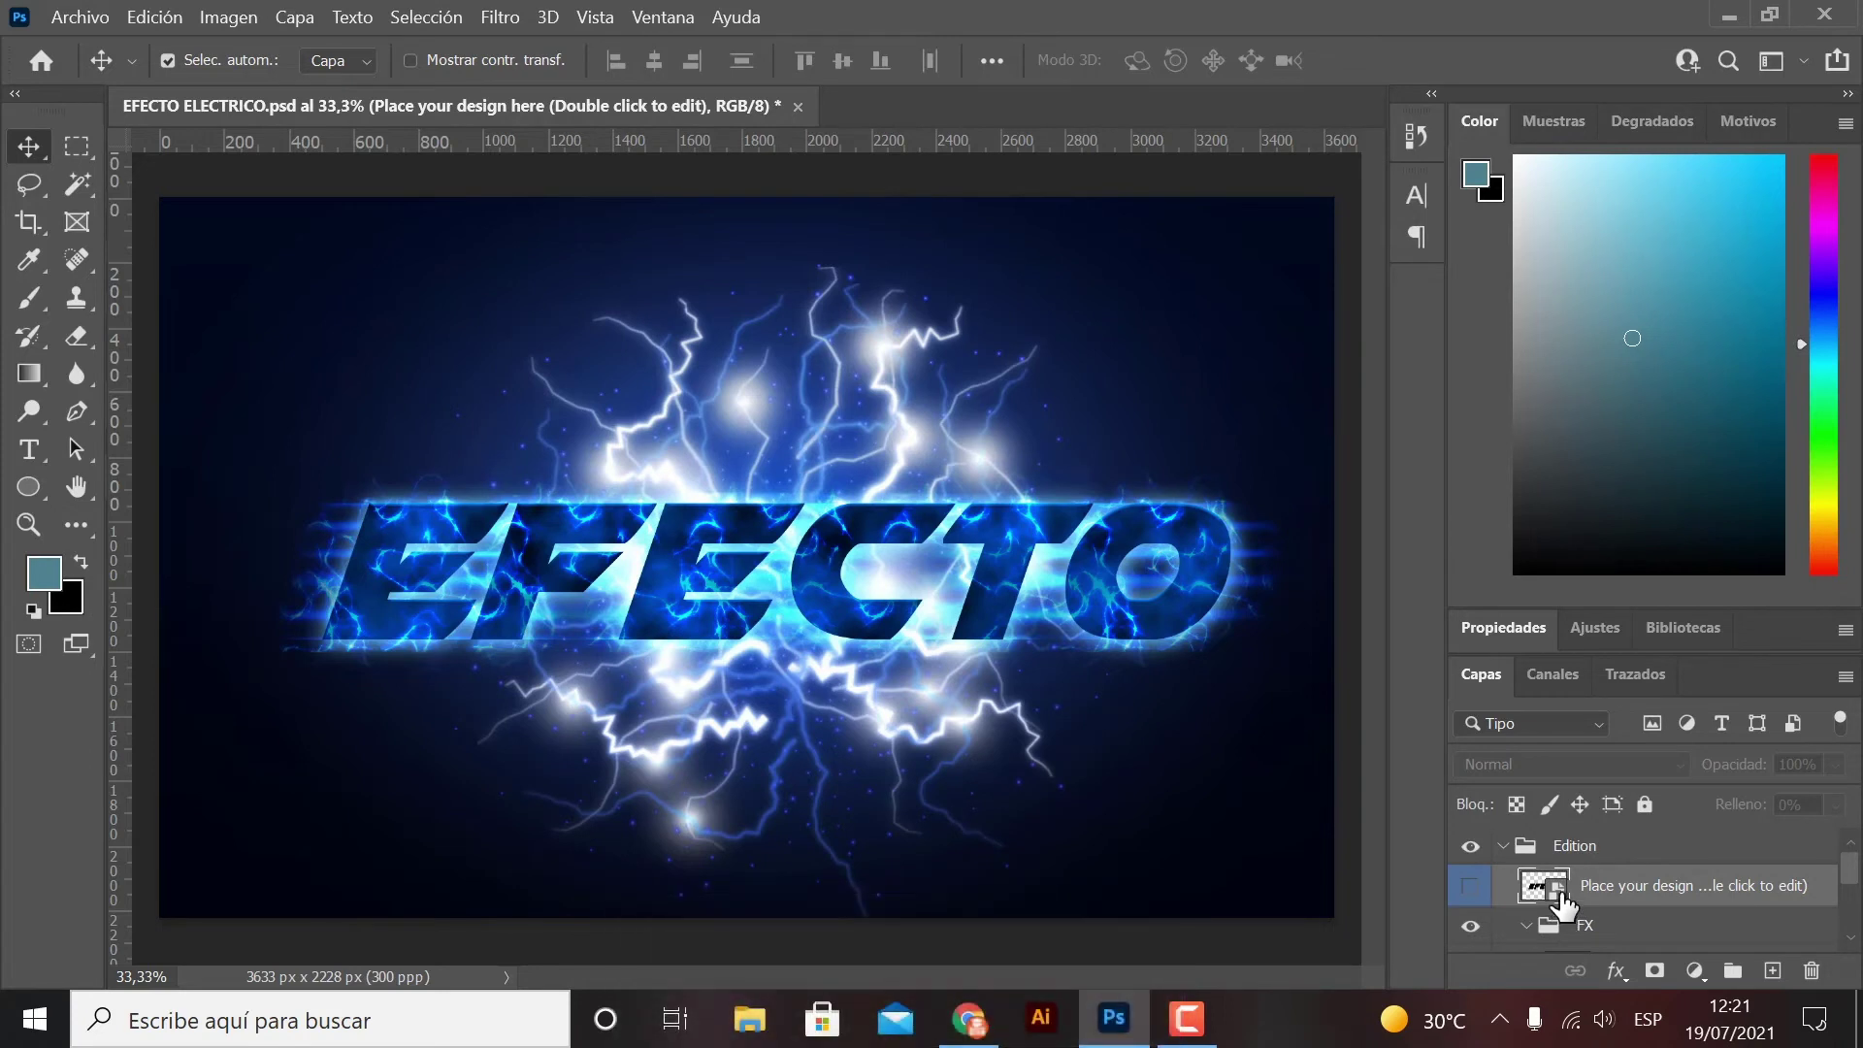
- Scale EFECTO to about two-thirds size inside the smart object, keep it level, and save
double_click(1551, 885)
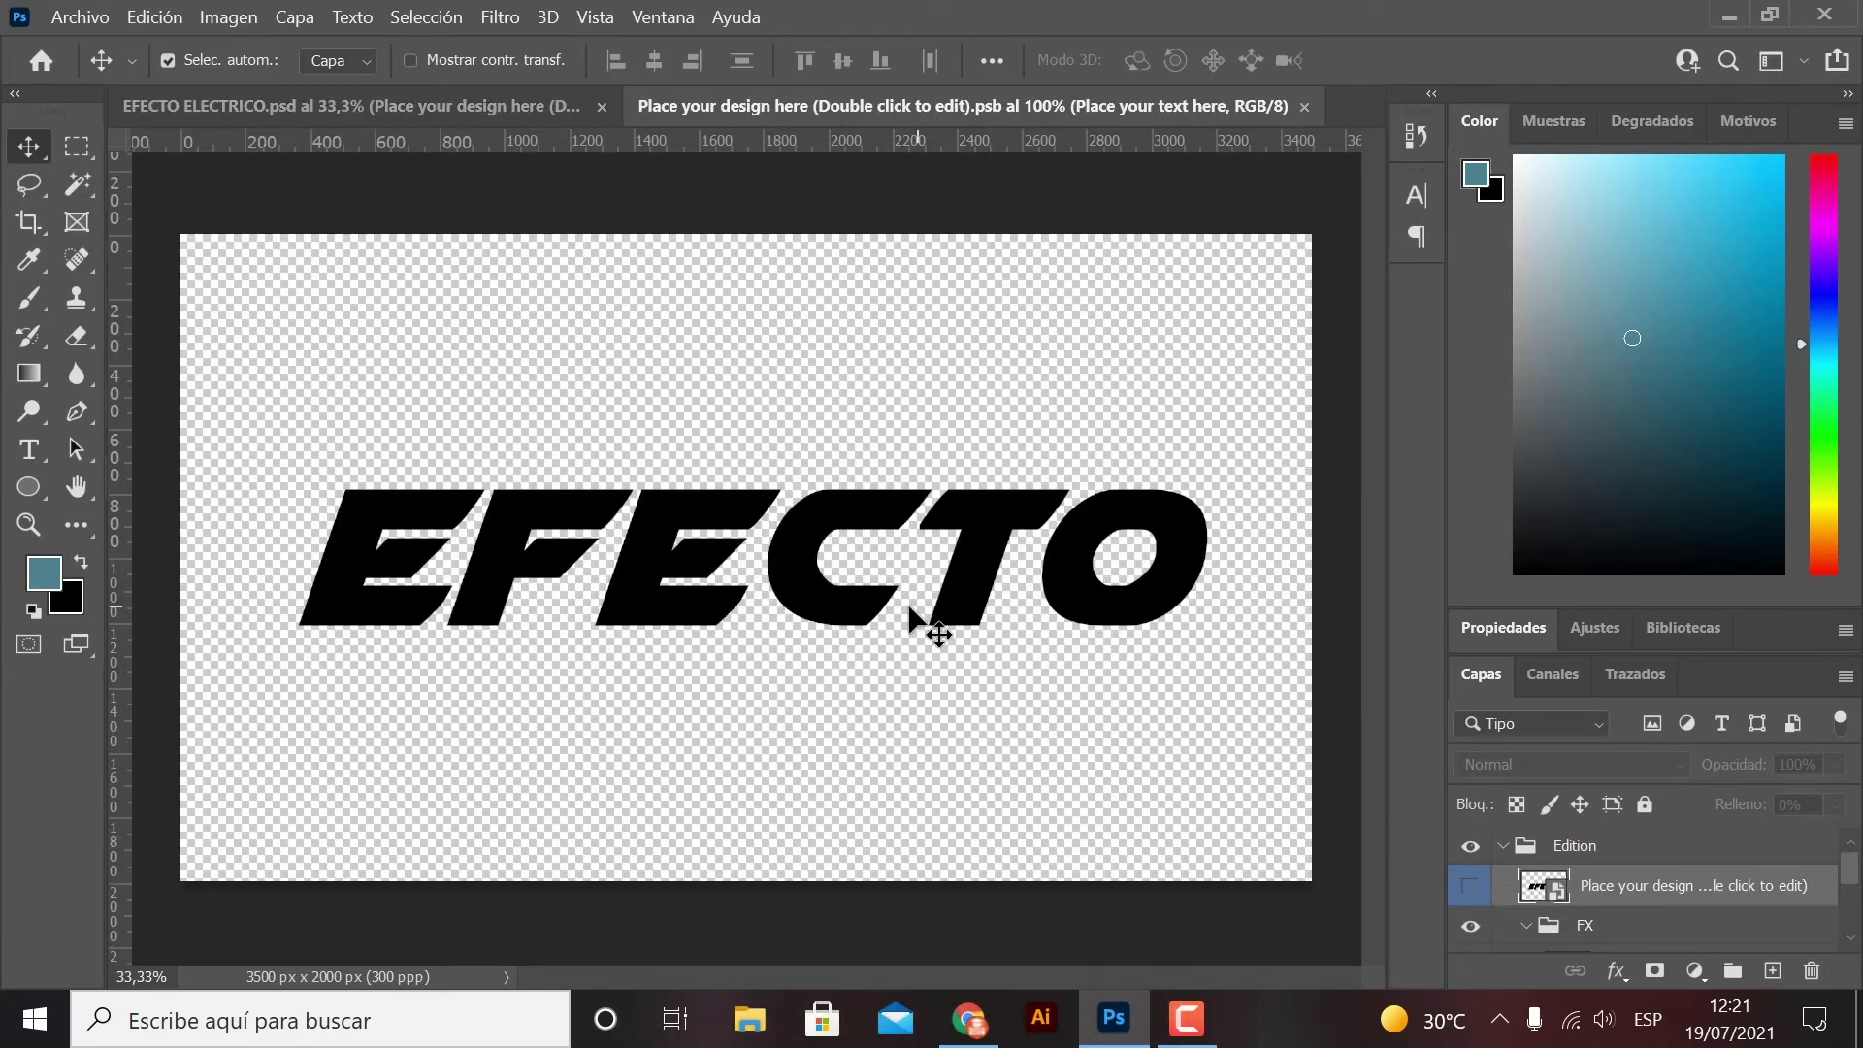
key(ctrl)
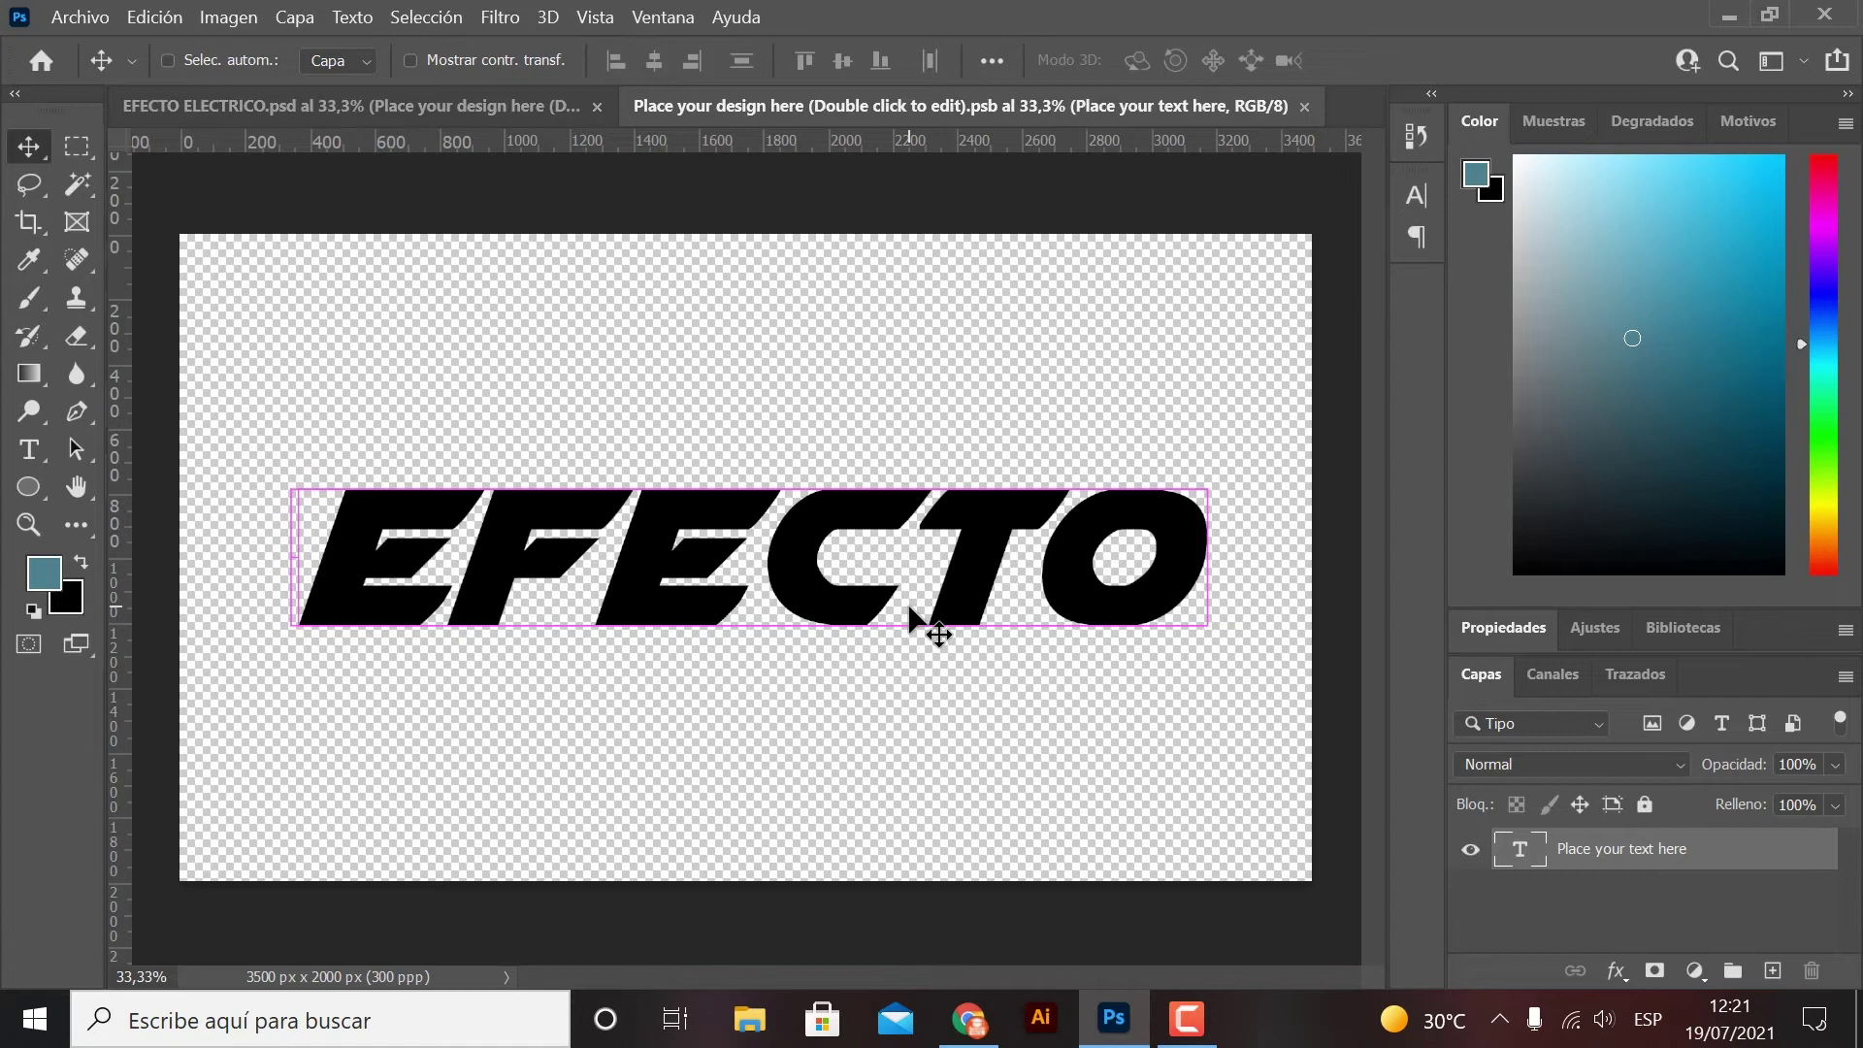
key(ctrl+t)
mouse_move(1201, 439)
mouse_down()
mouse_move(961, 533)
mouse_move(919, 490)
mouse_move(782, 466)
mouse_up()
mouse_move(707, 656)
mouse_down()
mouse_move(861, 587)
mouse_move(936, 653)
mouse_move(1023, 648)
mouse_move(1006, 625)
mouse_move(1455, 956)
mouse_move(1064, 774)
mouse_move(1107, 724)
mouse_move(1043, 373)
mouse_move(985, 359)
mouse_move(1073, 524)
mouse_move(1065, 657)
mouse_up()
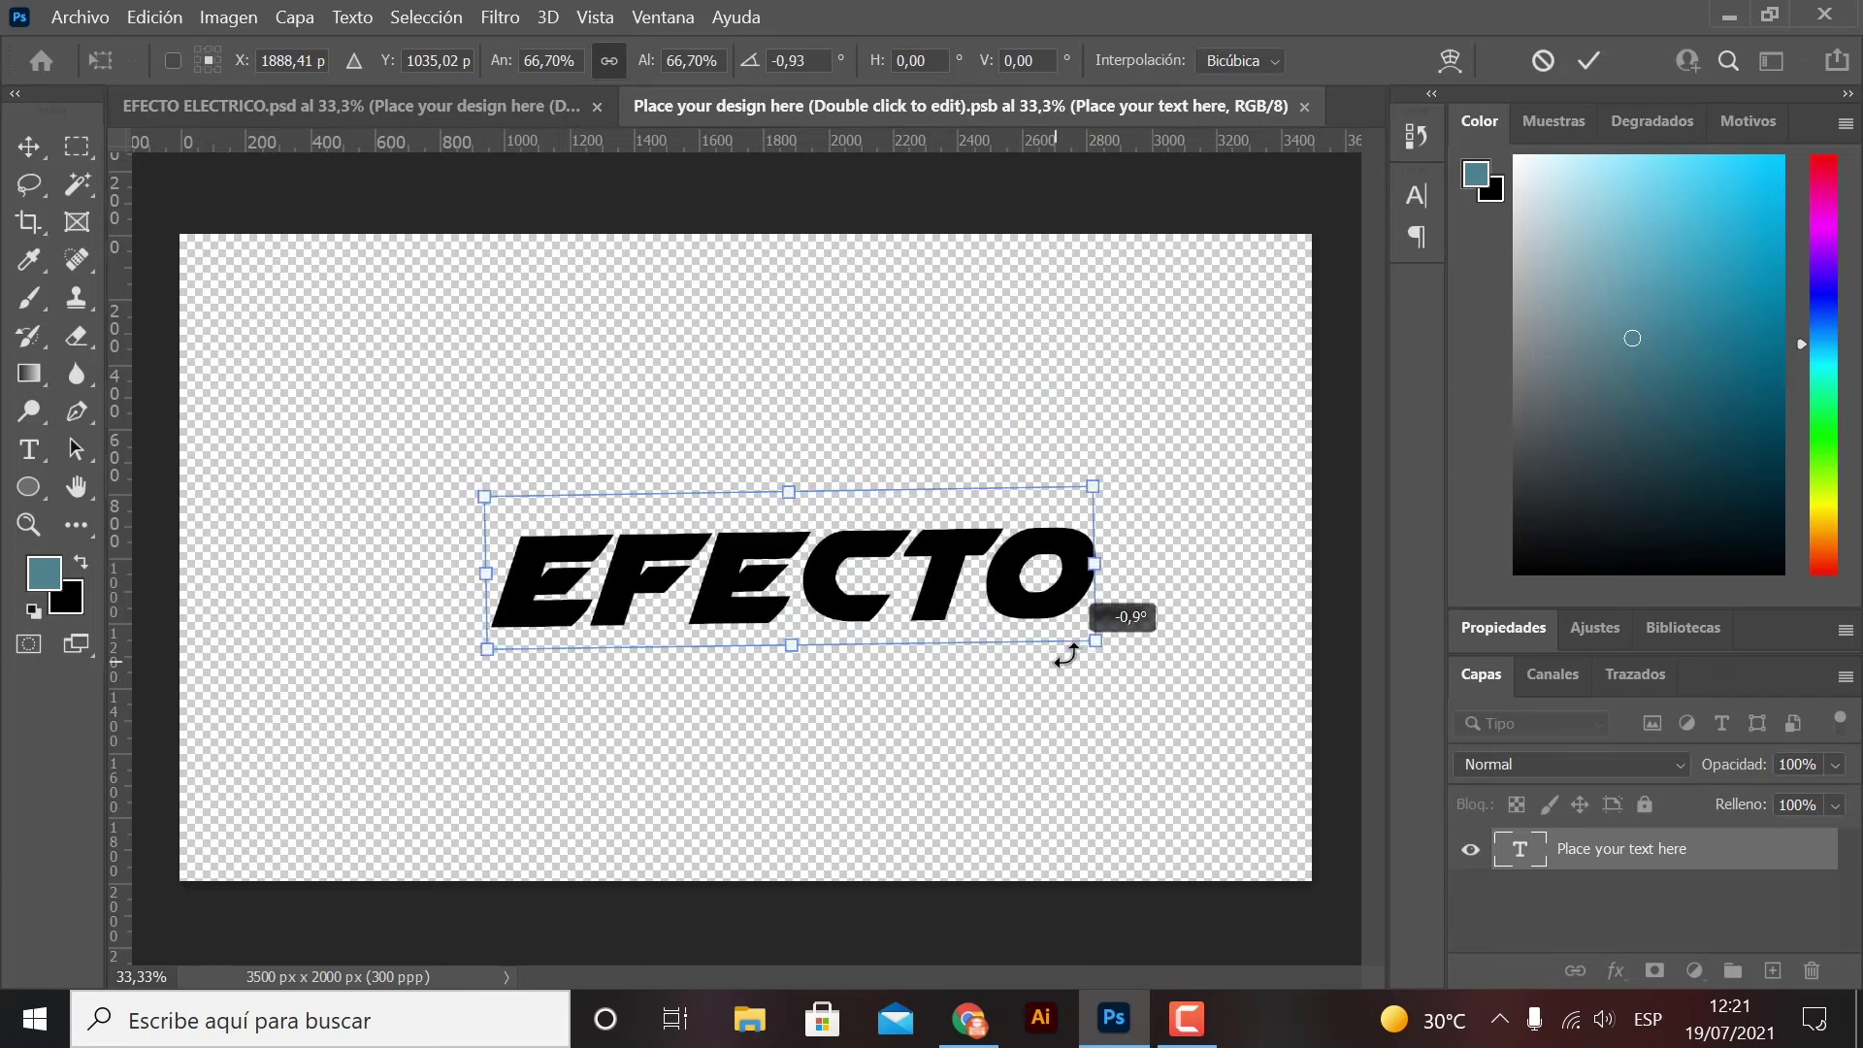
drag(1070, 661, 1074, 661)
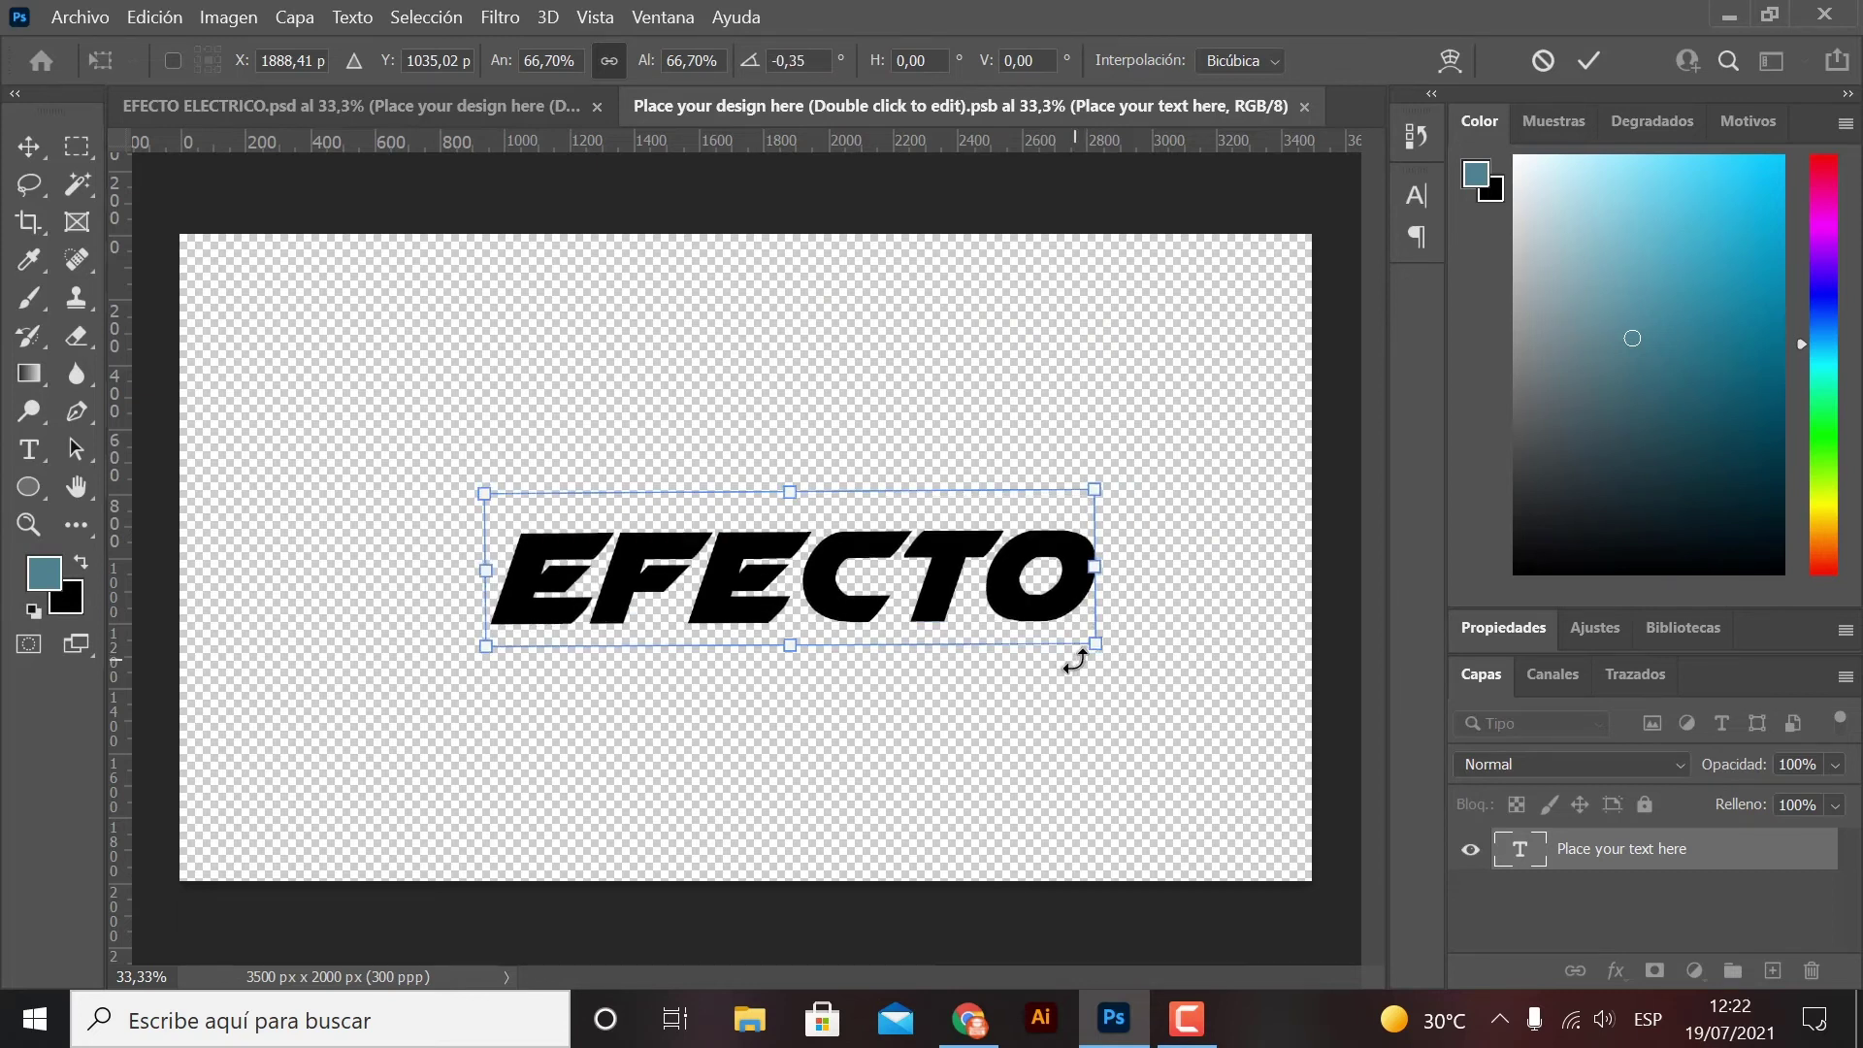
key(Return)
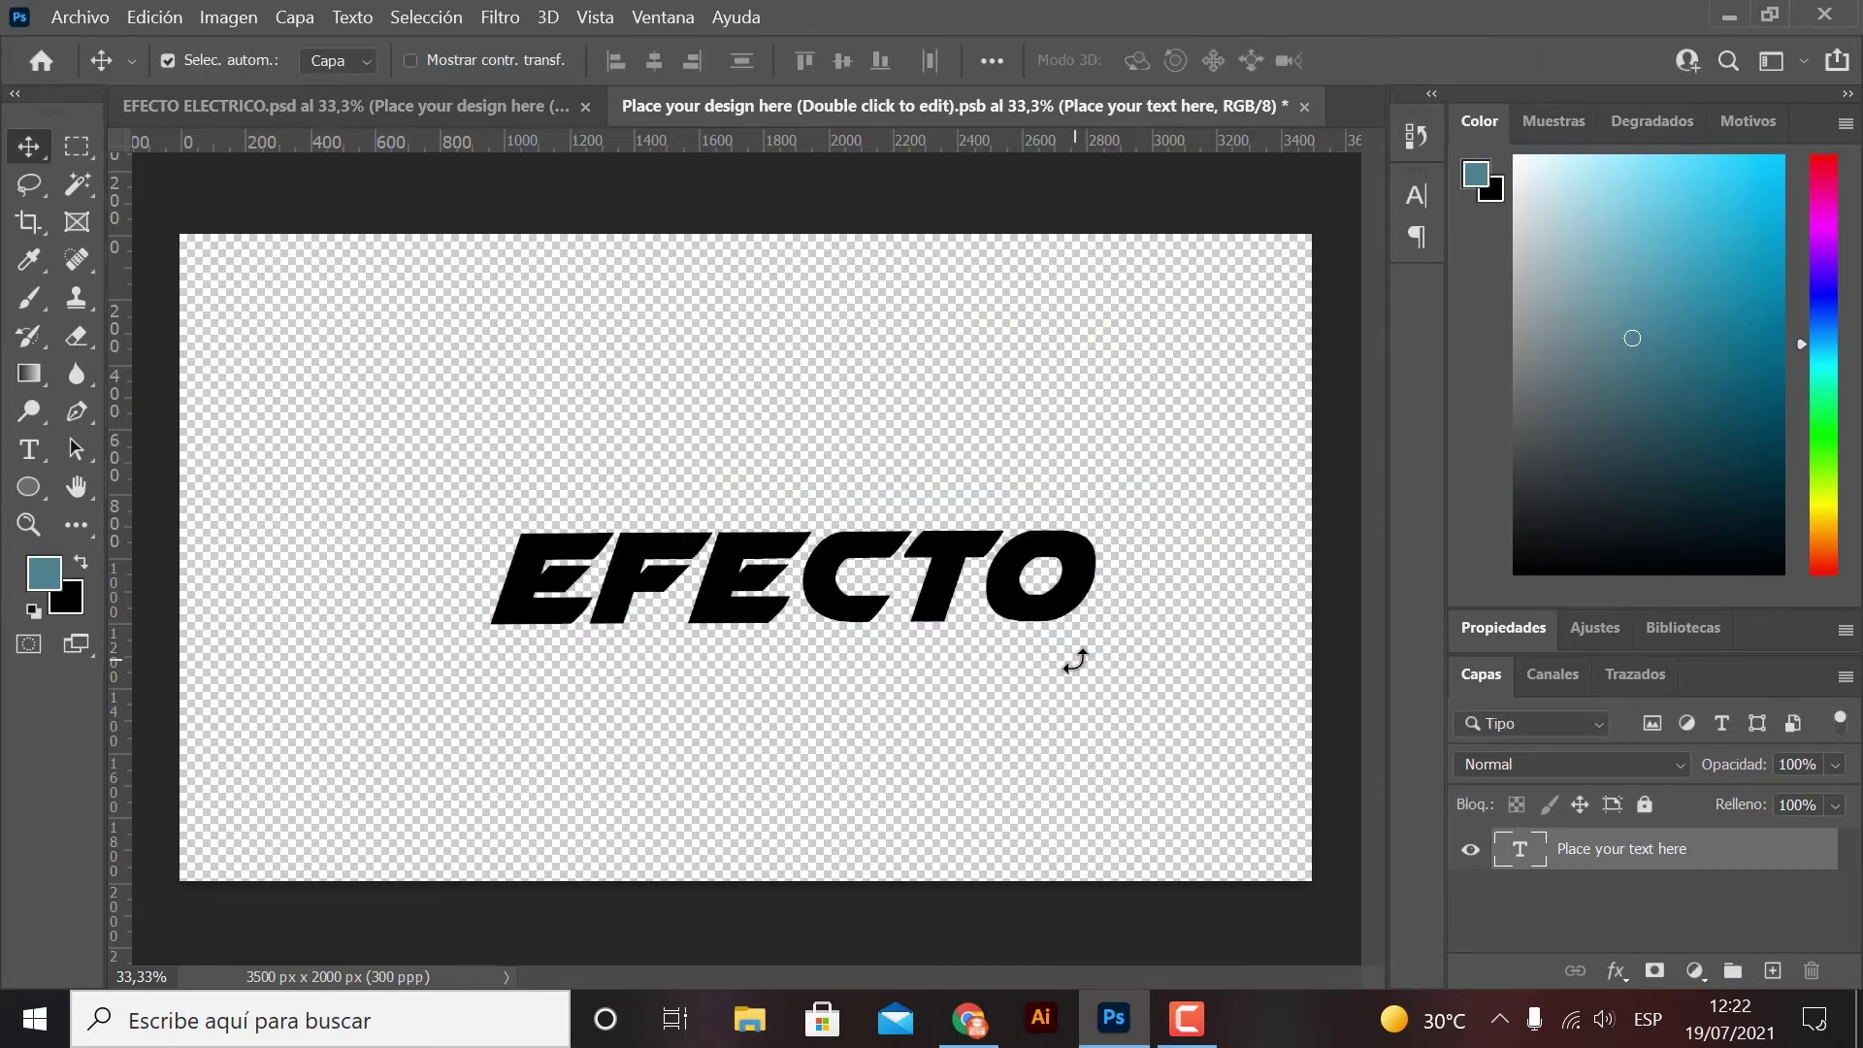
key(ctrl)
key(ctrl+s)
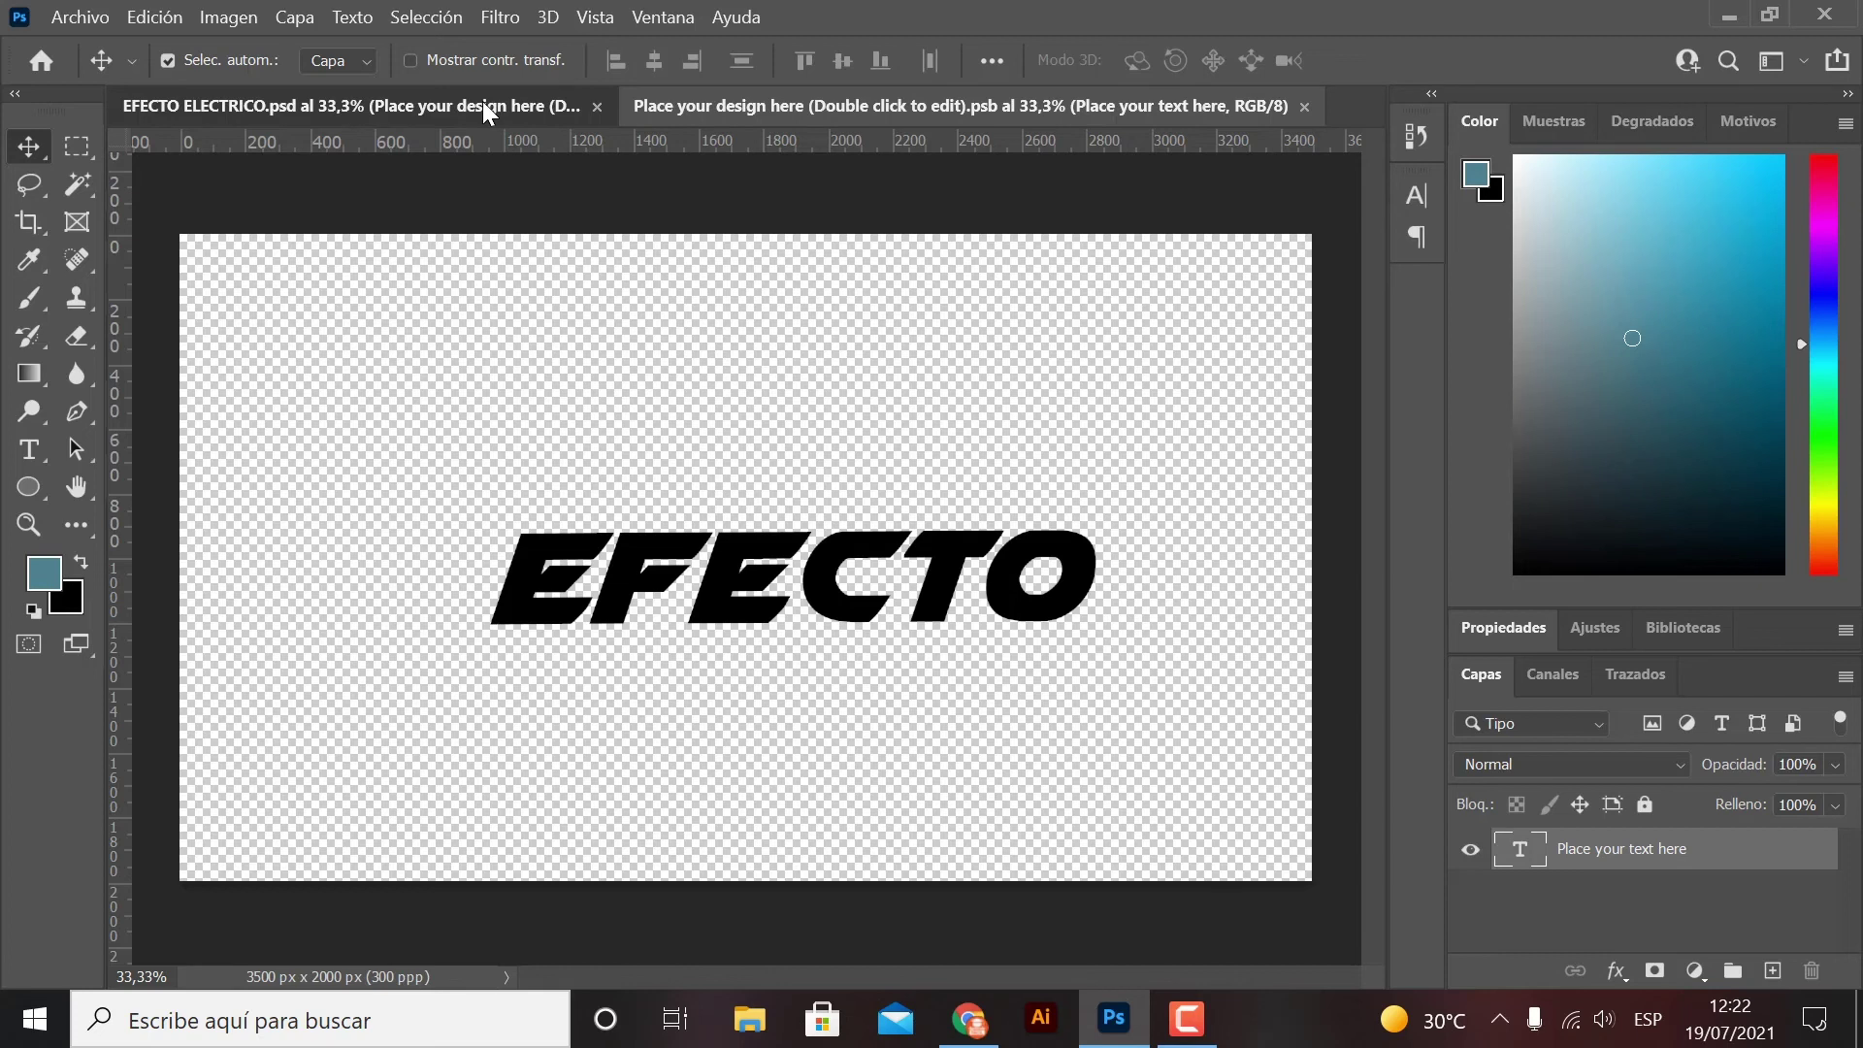
- Save the smart object with EFECTO back at its larger size and view the updated composition
click(481, 101)
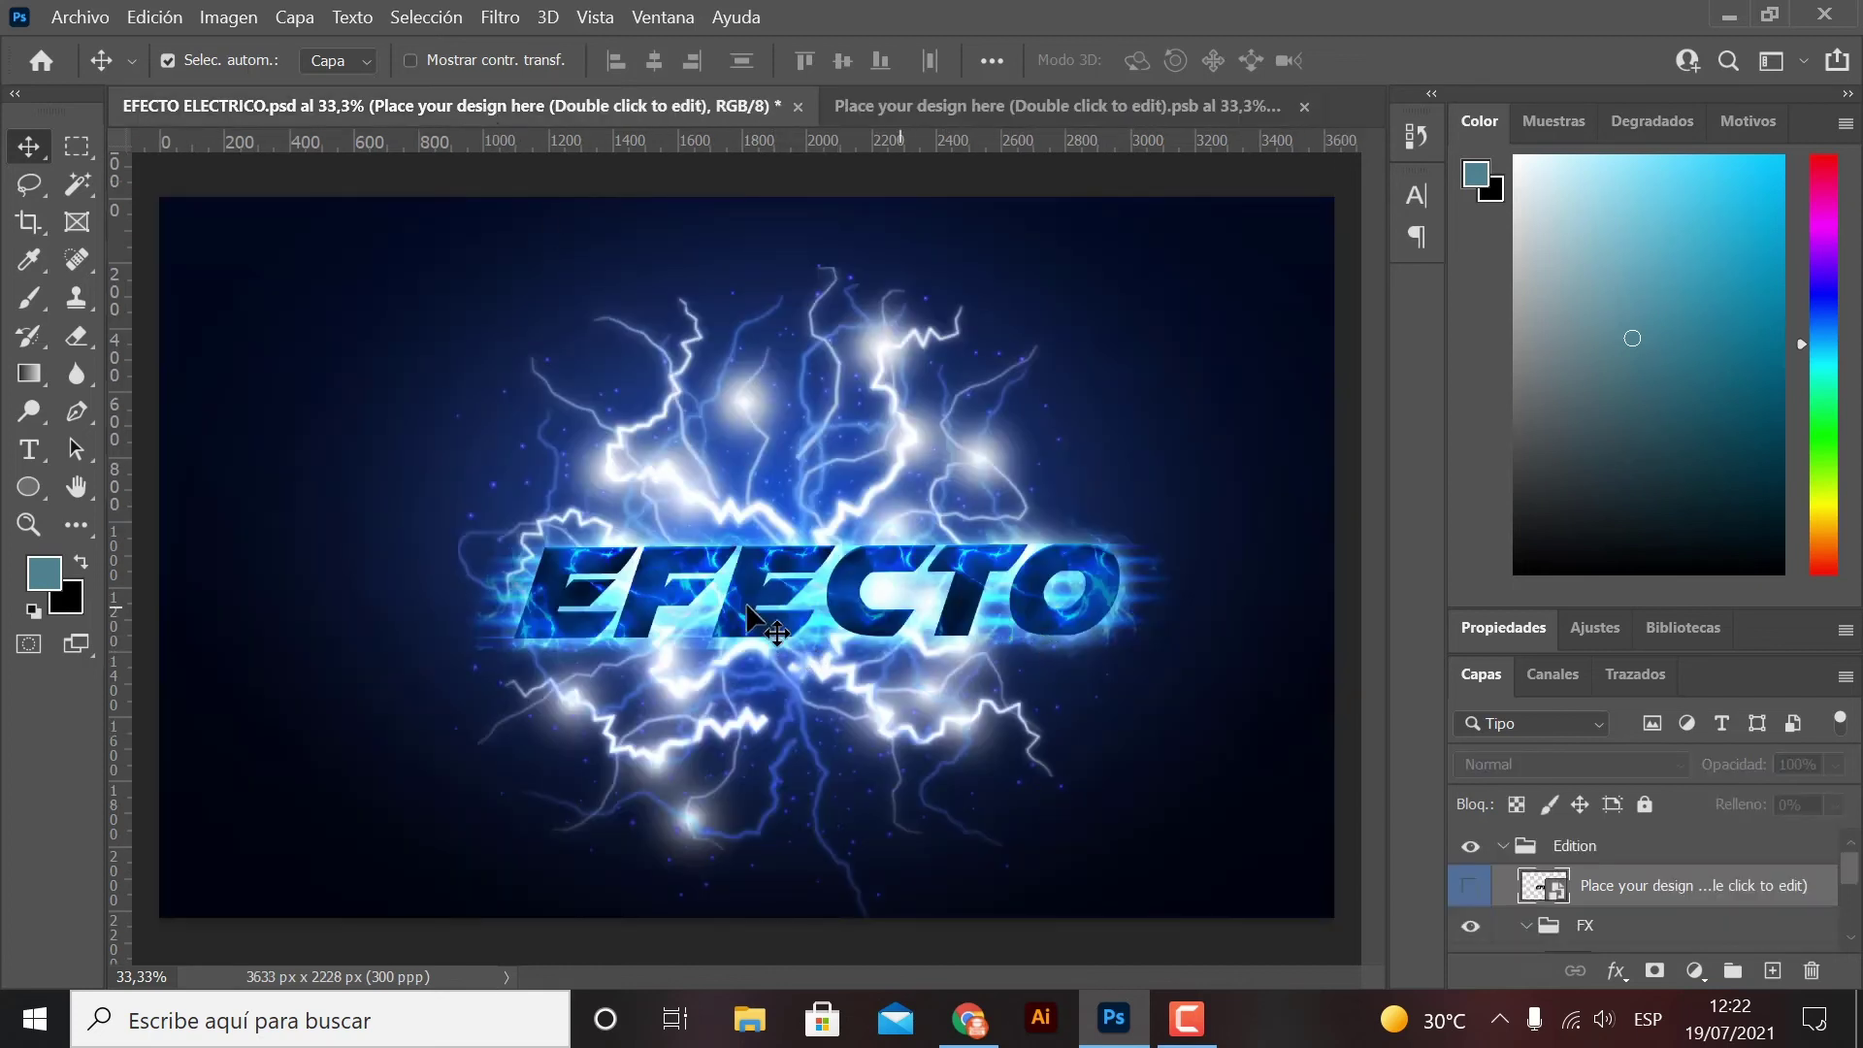
click(953, 107)
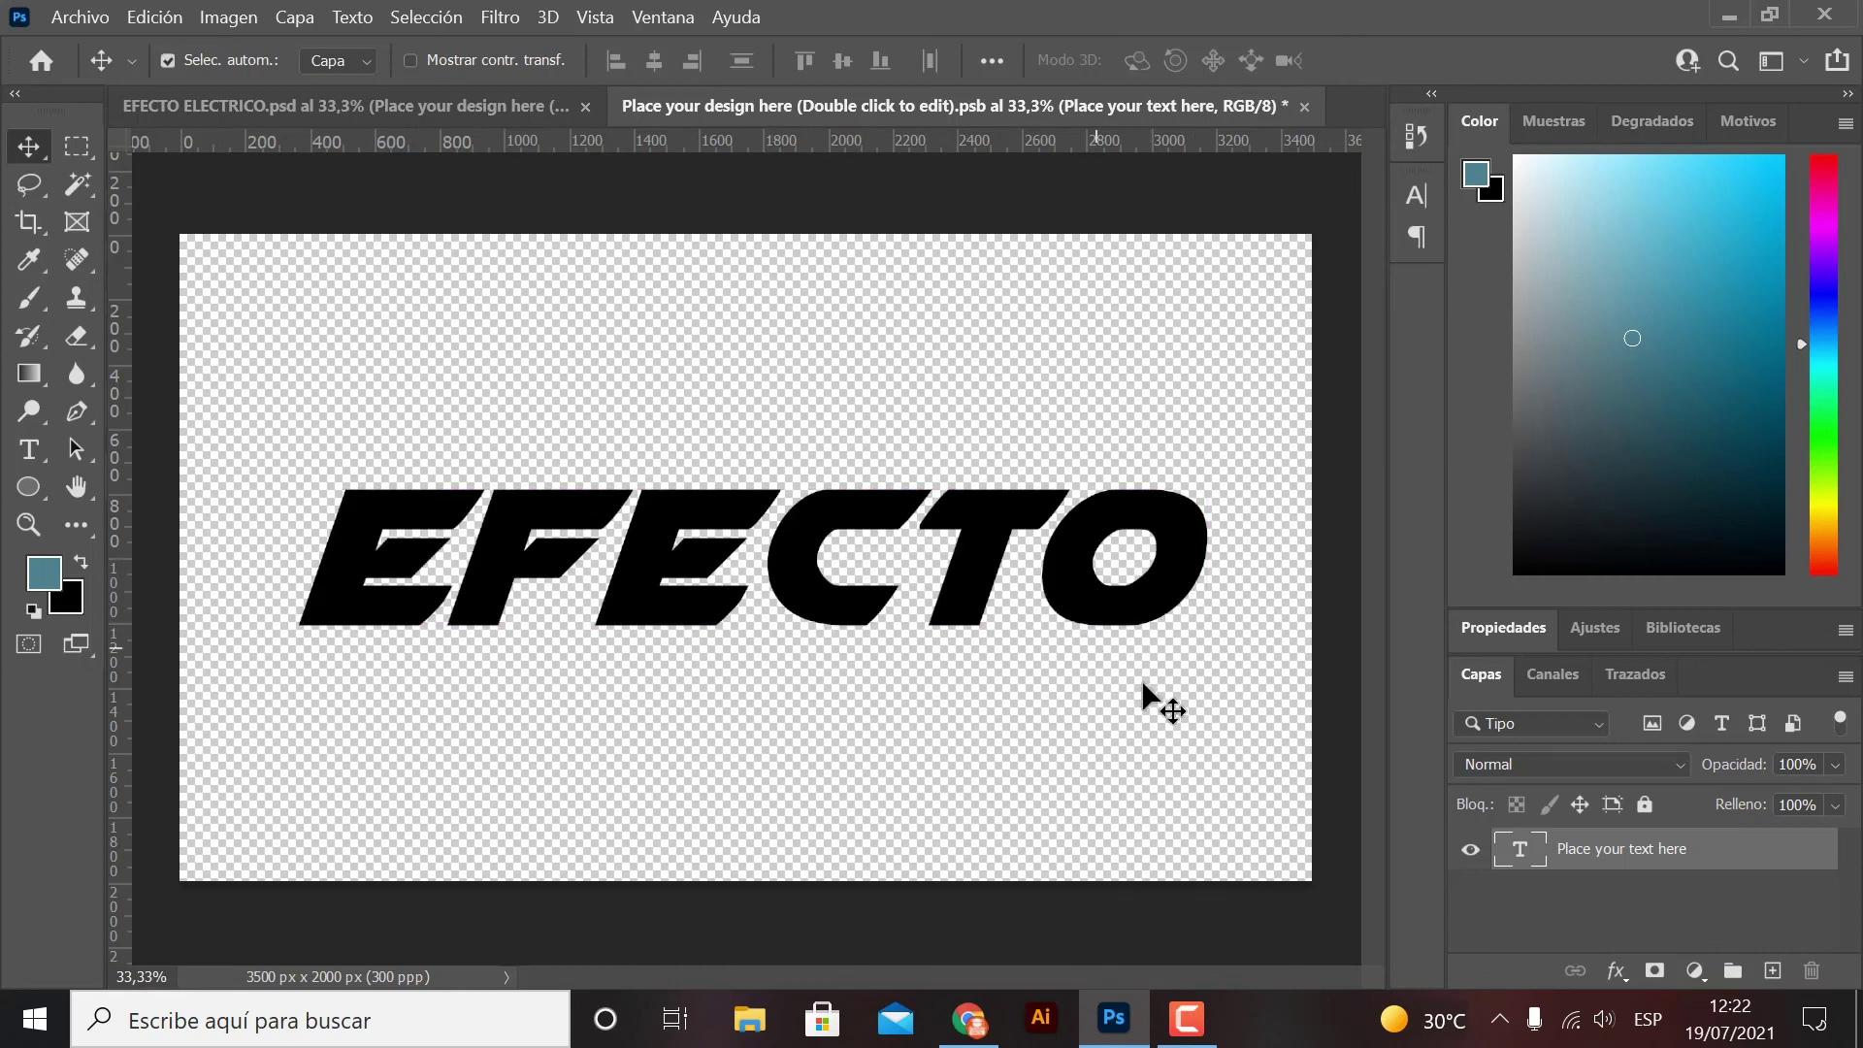
key(ctrl+s)
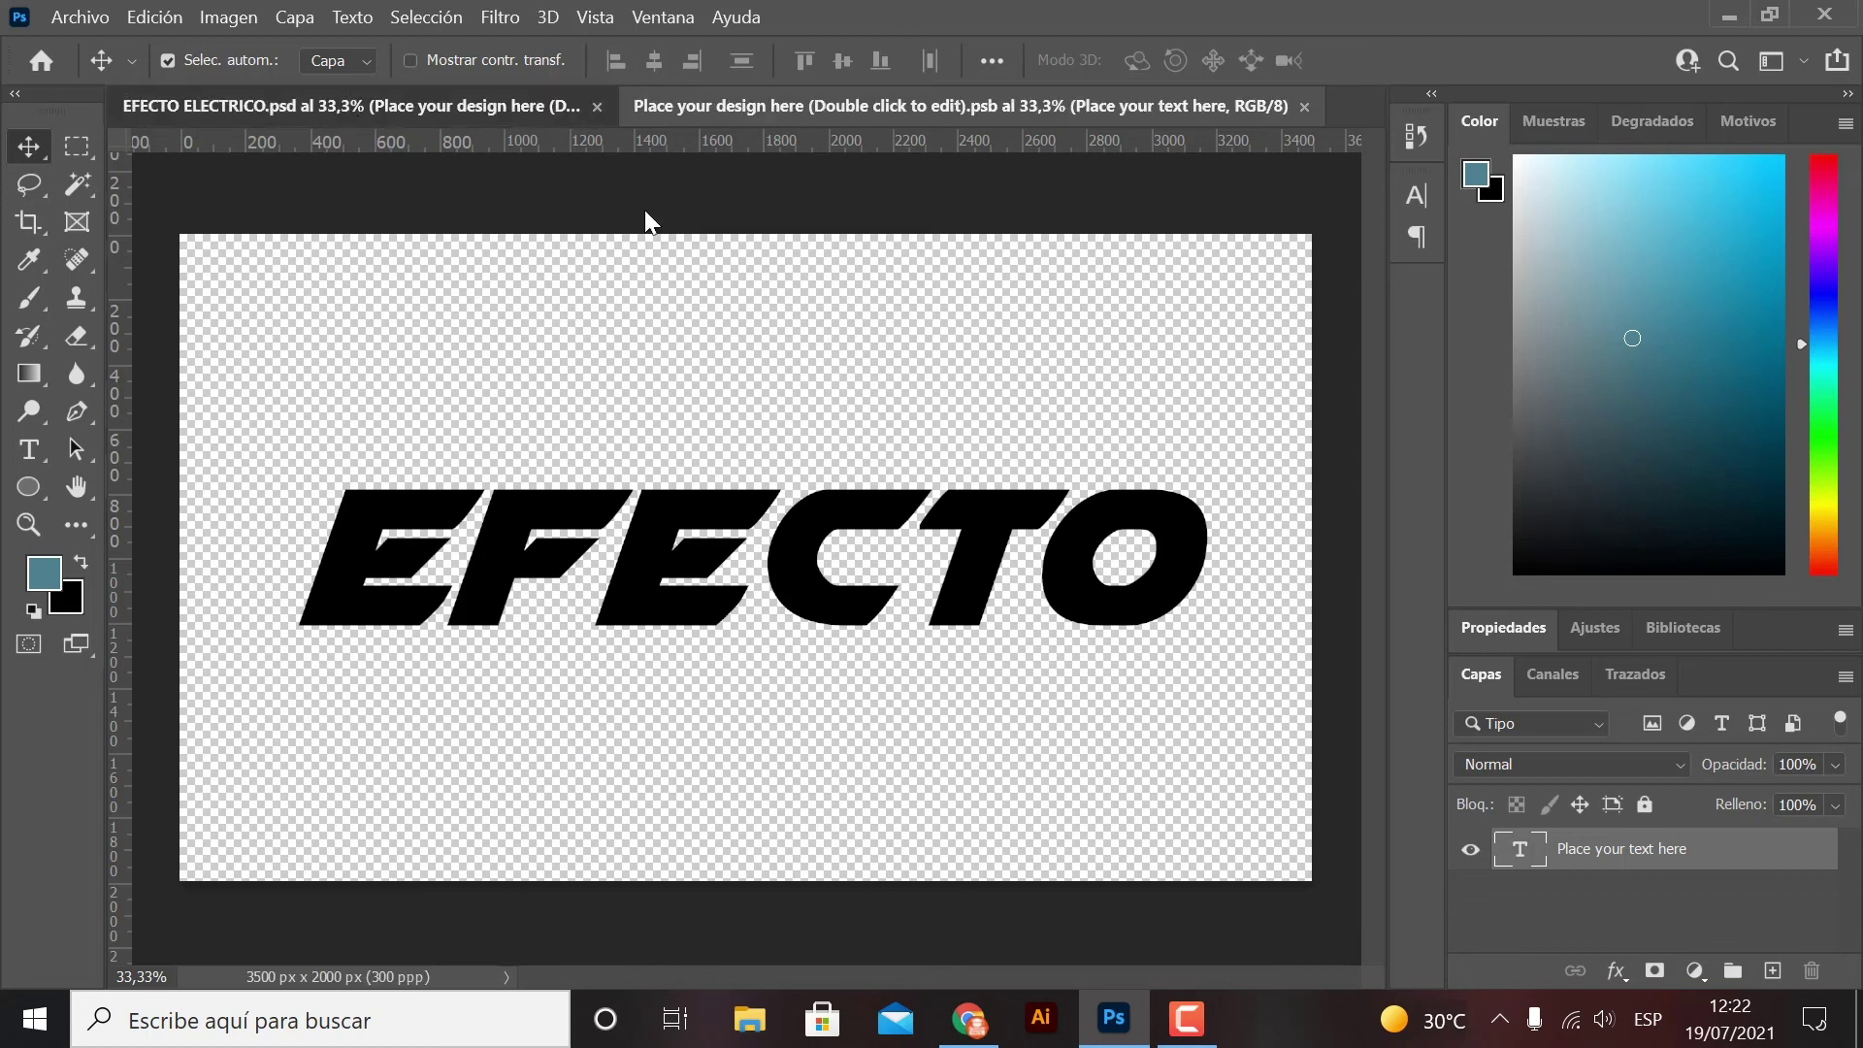
click(445, 103)
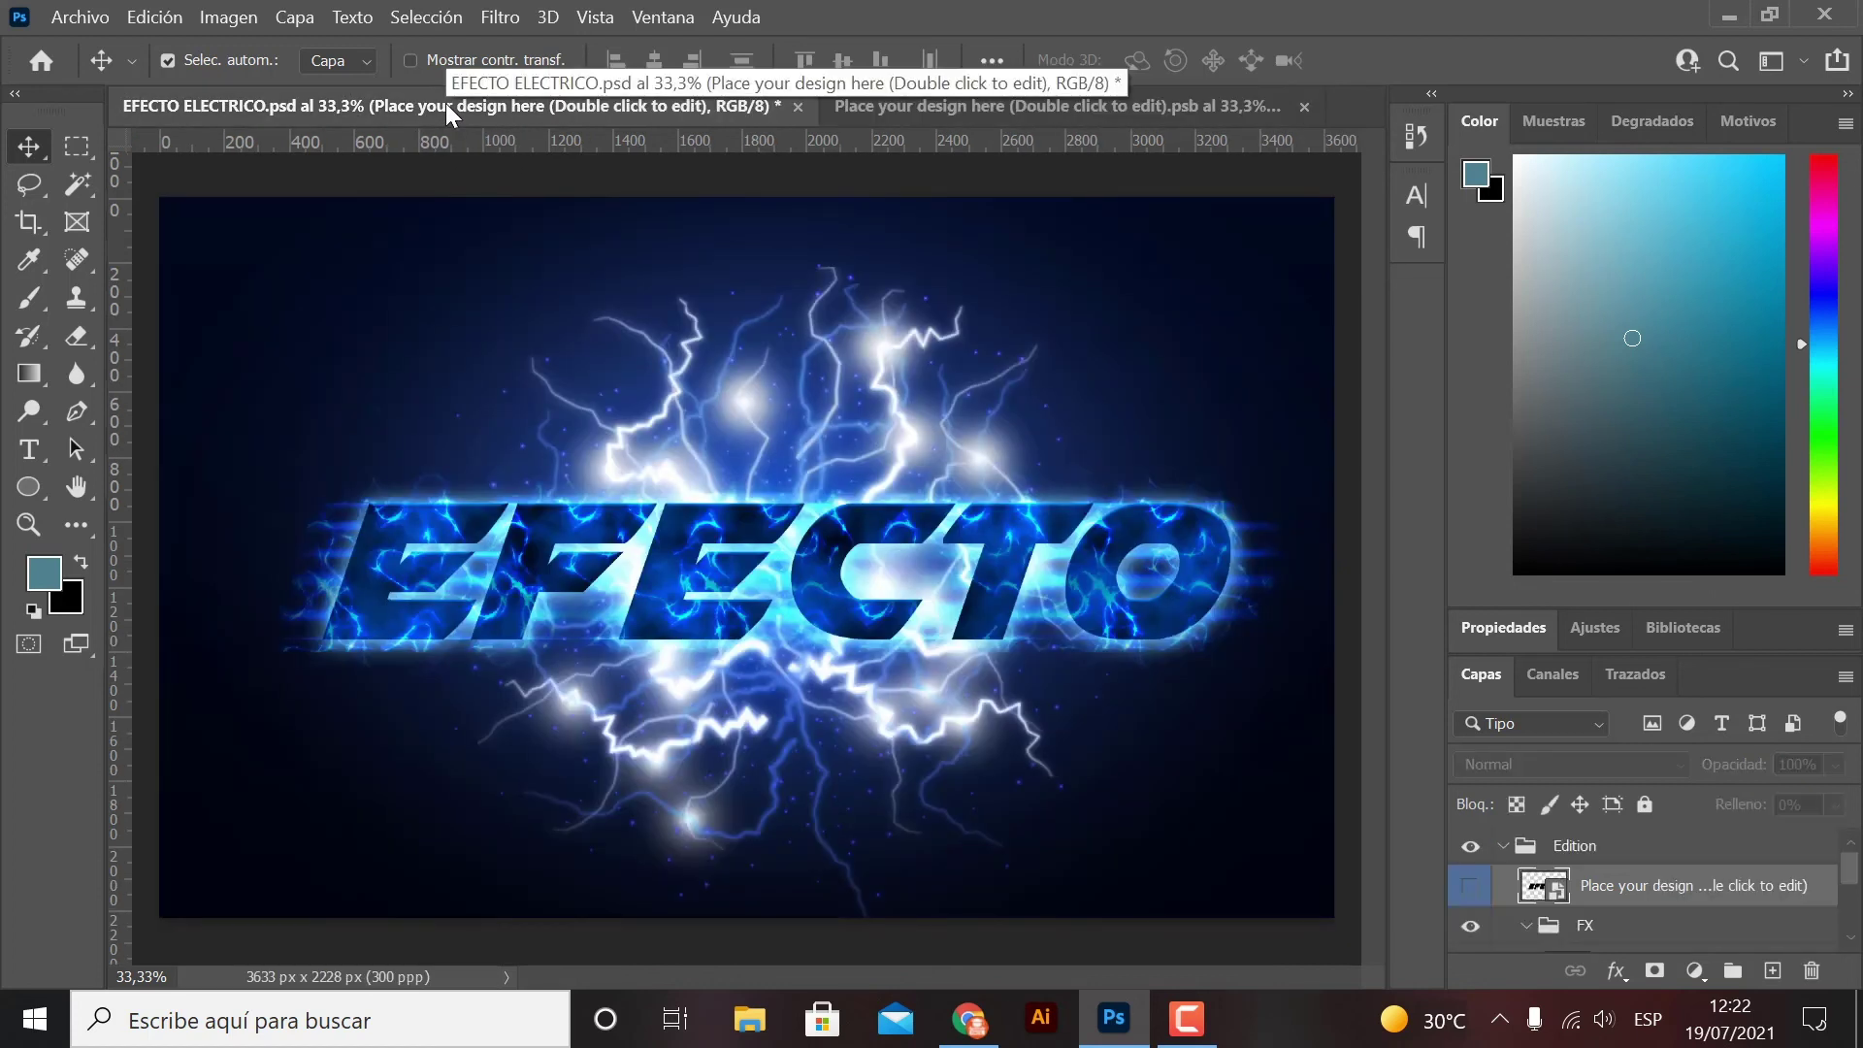